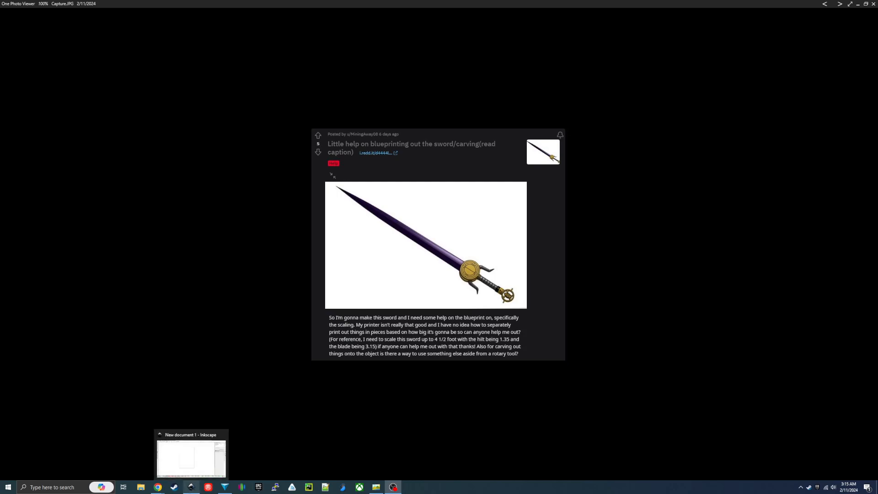
# Switch to Inkscape, import the sword JPEG as an embedded image with smooth rendering, and place it on the page.
pyautogui.click(191, 487)
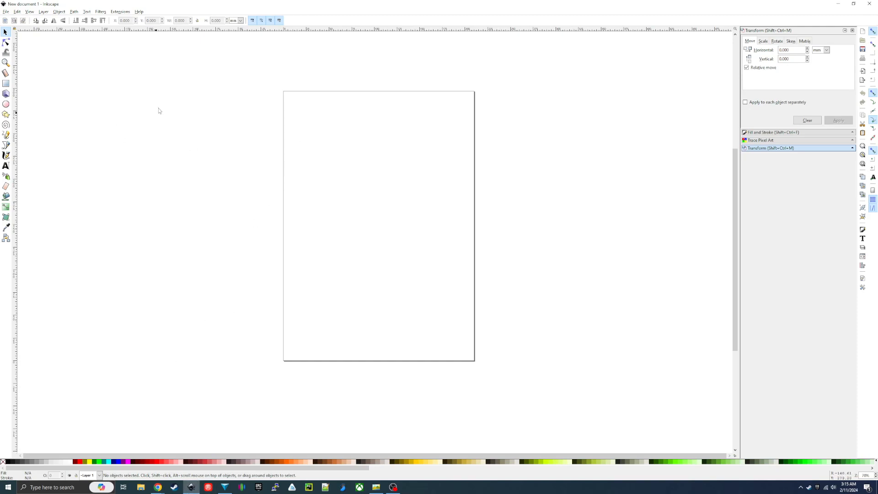
pyautogui.click(6, 12)
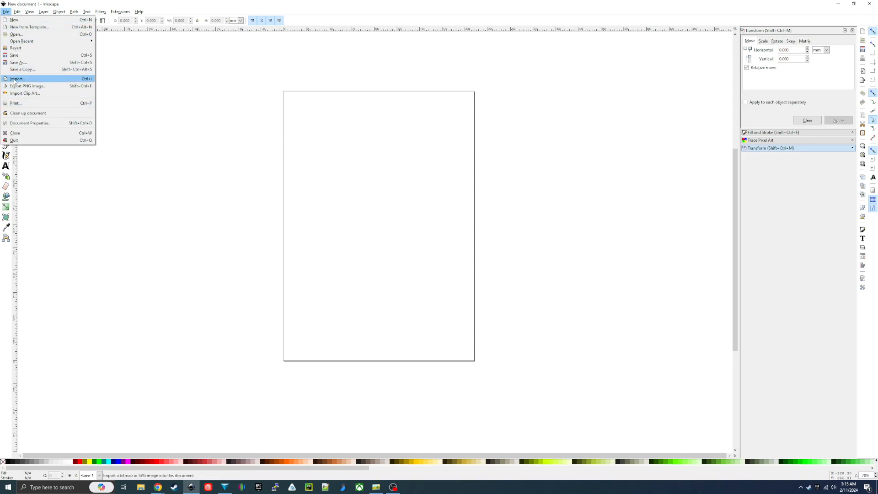
pyautogui.click(18, 79)
pyautogui.doubleClick(57, 50)
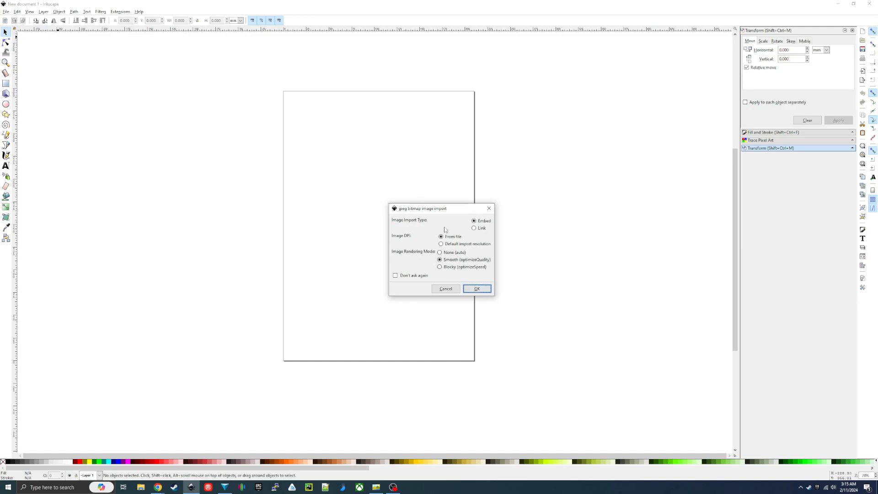
pyautogui.moveTo(410, 211); pyautogui.dragTo(368, 213)
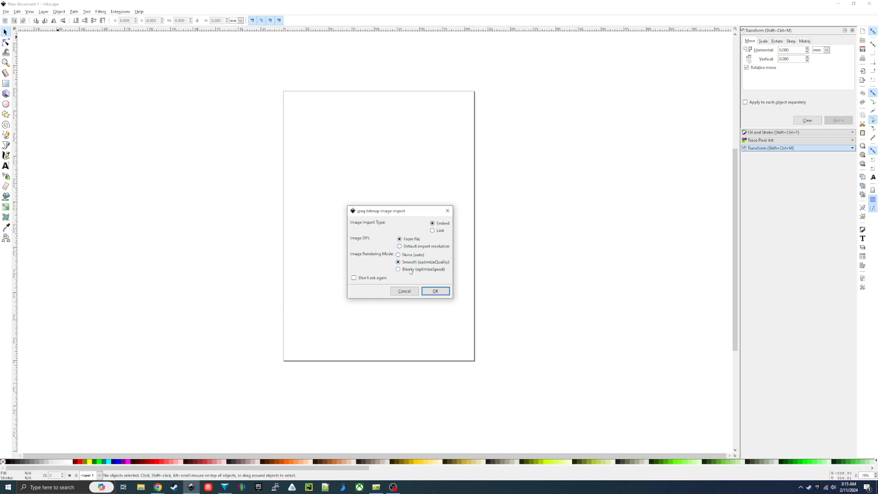
pyautogui.click(435, 291)
pyautogui.moveTo(470, 304); pyautogui.dragTo(405, 243)
pyautogui.scroll(3, 390, 253)
pyautogui.scroll(3, 419, 262)
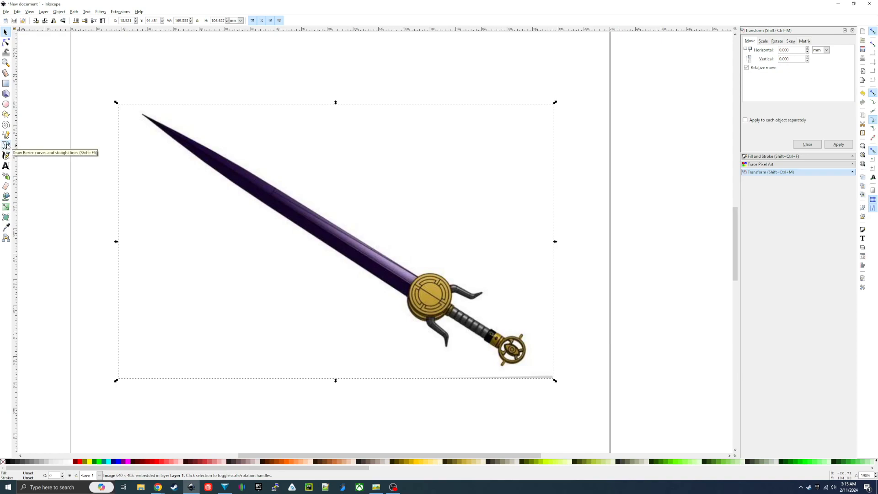
# Draw an open two-segment Bezier path along the blade's upper edge from the tip to the round guard.
pyautogui.click(6, 145)
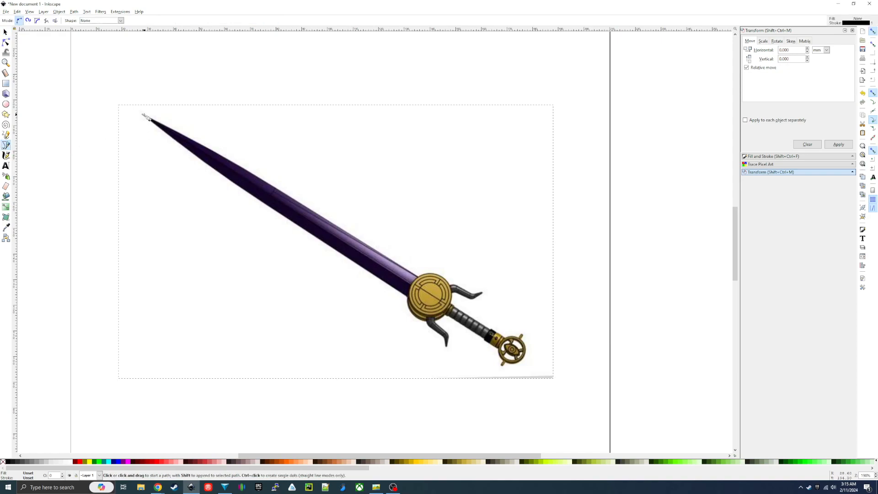
pyautogui.scroll(1, 142, 114)
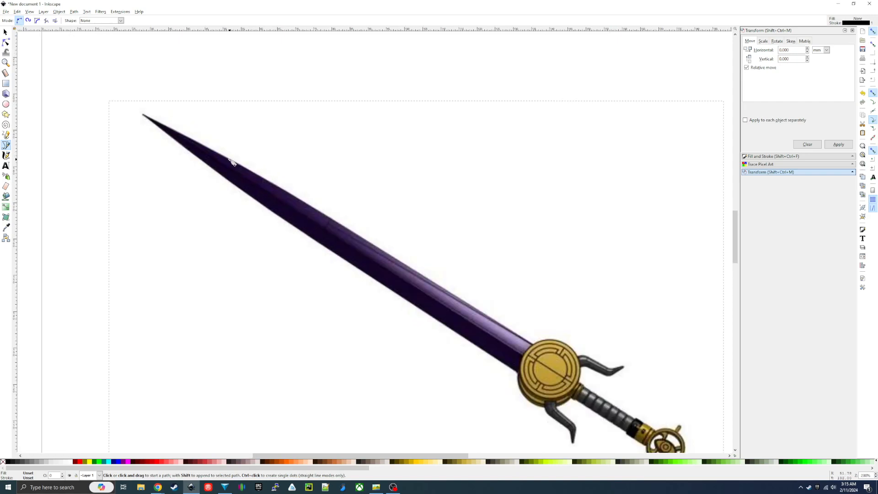
pyautogui.moveTo(382, 226); pyautogui.dragTo(348, 200)
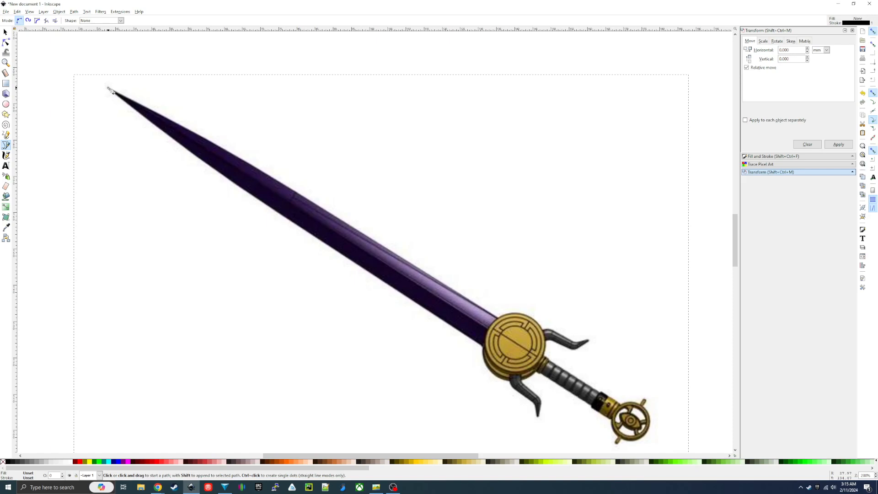
pyautogui.click(108, 88)
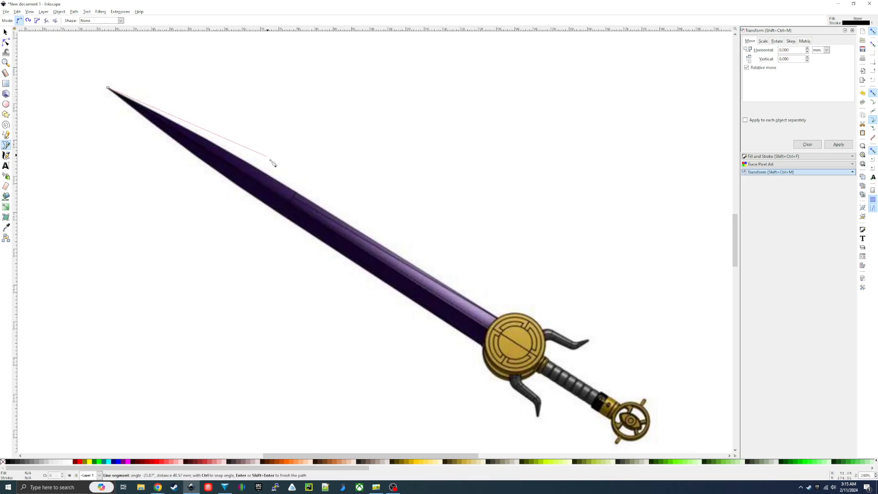
pyautogui.click(243, 160)
pyautogui.click(499, 317)
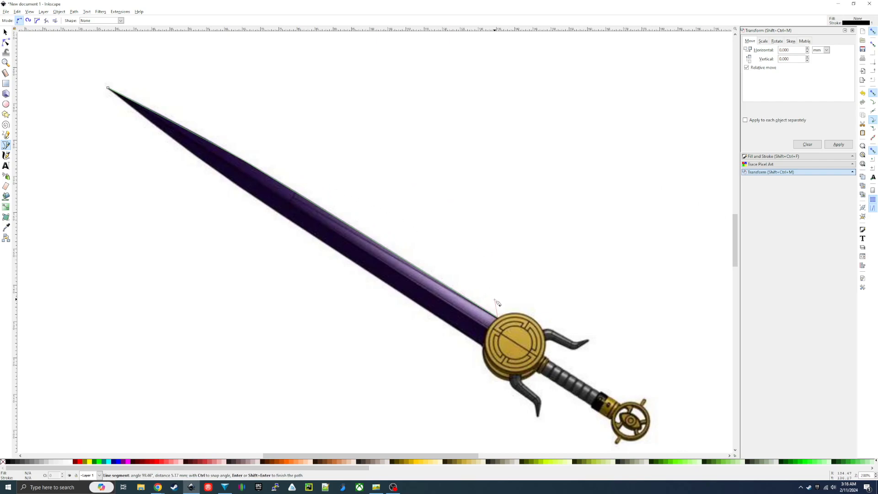
pyautogui.press('Return')
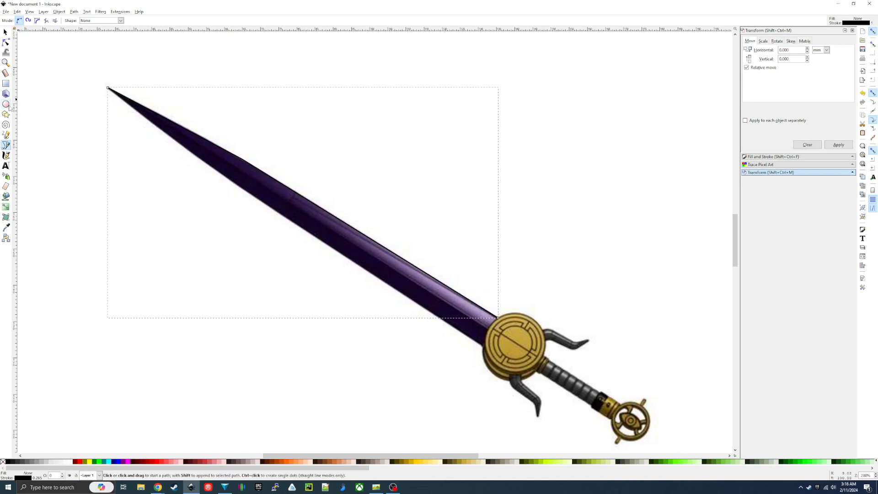
# Bend the upper path's tip segment slightly and shift its middle node to follow the blade edge.
pyautogui.click(6, 43)
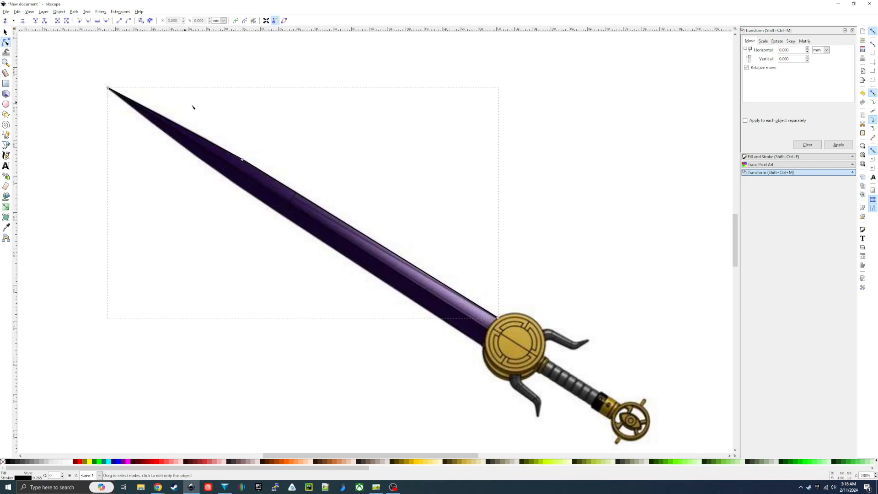
pyautogui.scroll(2, 176, 130)
pyautogui.moveTo(175, 129); pyautogui.dragTo(233, 204)
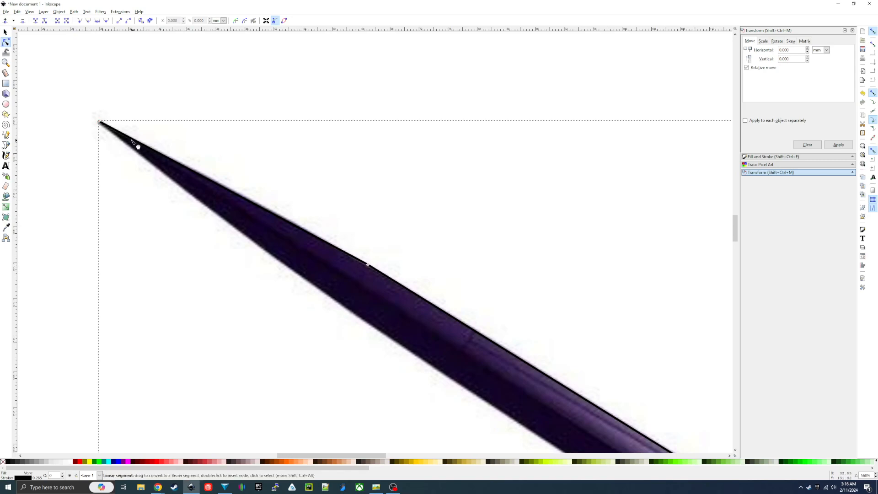
pyautogui.moveTo(244, 202)
pyautogui.mouseDown()
pyautogui.moveTo(243, 166)
pyautogui.moveTo(238, 197)
pyautogui.mouseUp()
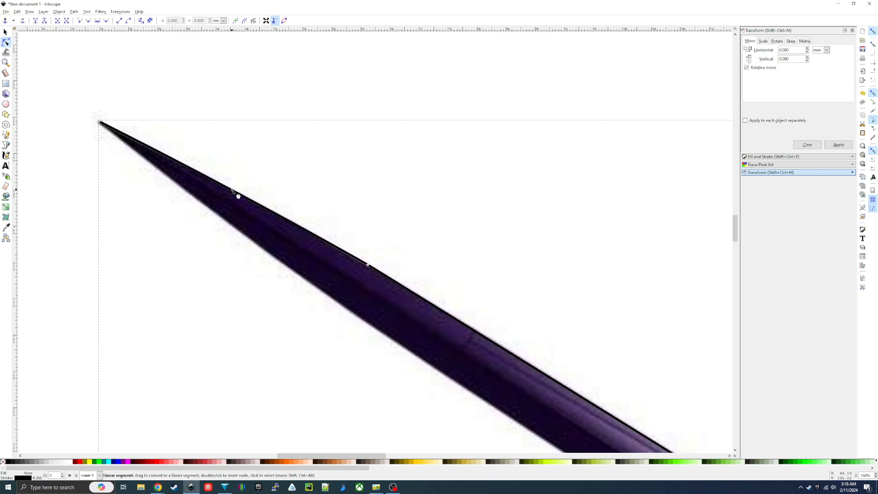
pyautogui.moveTo(390, 211); pyautogui.dragTo(161, 65)
pyautogui.moveTo(107, 107)
pyautogui.mouseDown()
pyautogui.moveTo(112, 96)
pyautogui.moveTo(109, 110)
pyautogui.mouseUp()
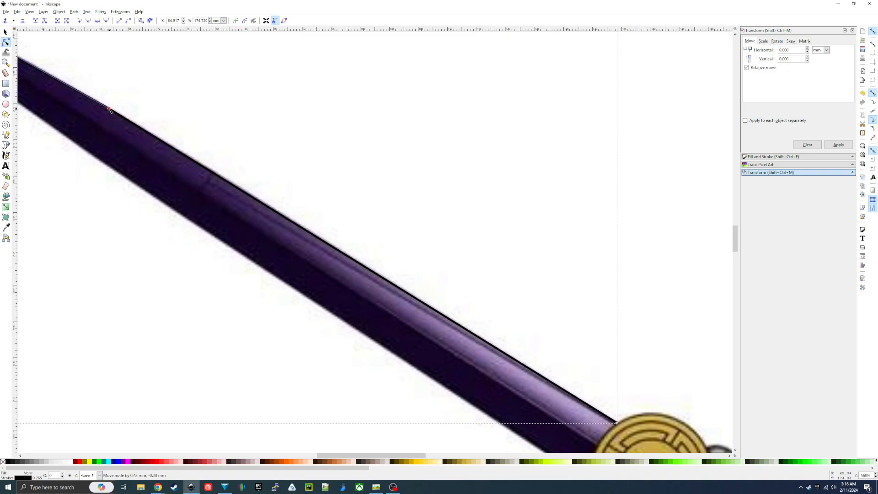
pyautogui.moveTo(351, 239); pyautogui.dragTo(197, 119)
pyautogui.moveTo(214, 182); pyautogui.dragTo(704, 440)
pyautogui.moveTo(463, 320); pyautogui.dragTo(413, 299)
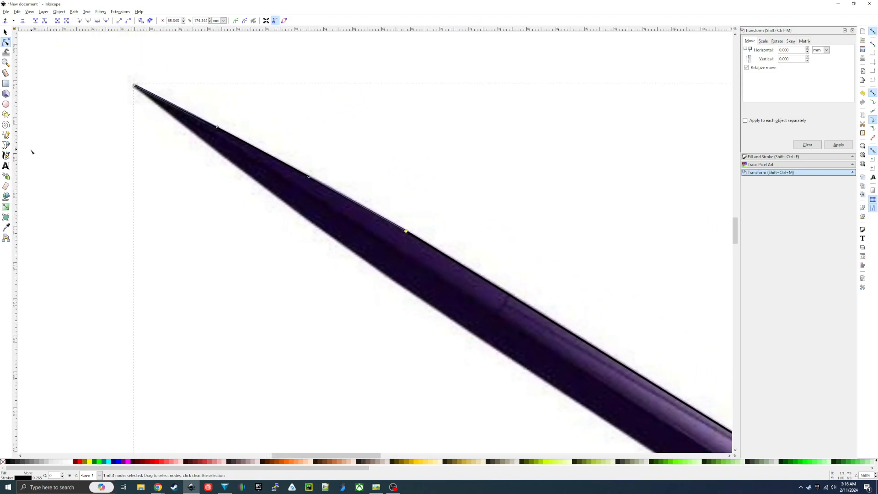
# Continue the path from the blade tip along the lower edge to the guard, with one intermediate node.
pyautogui.click(7, 146)
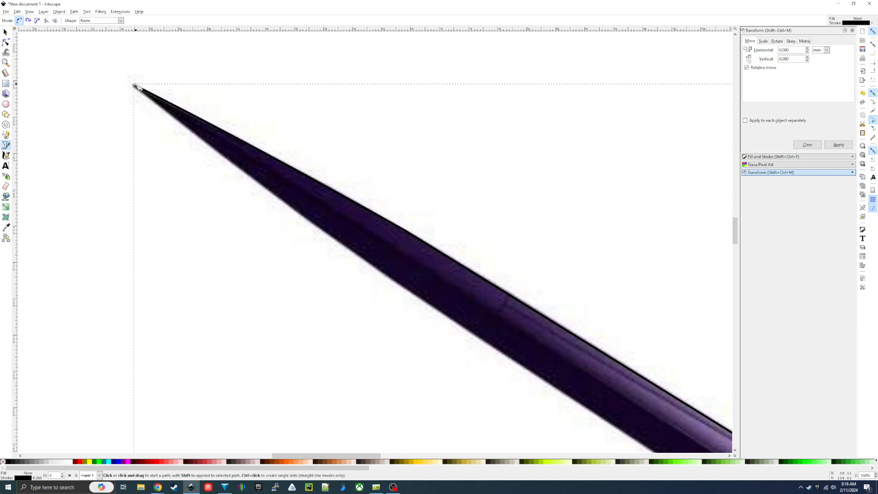
pyautogui.click(134, 85)
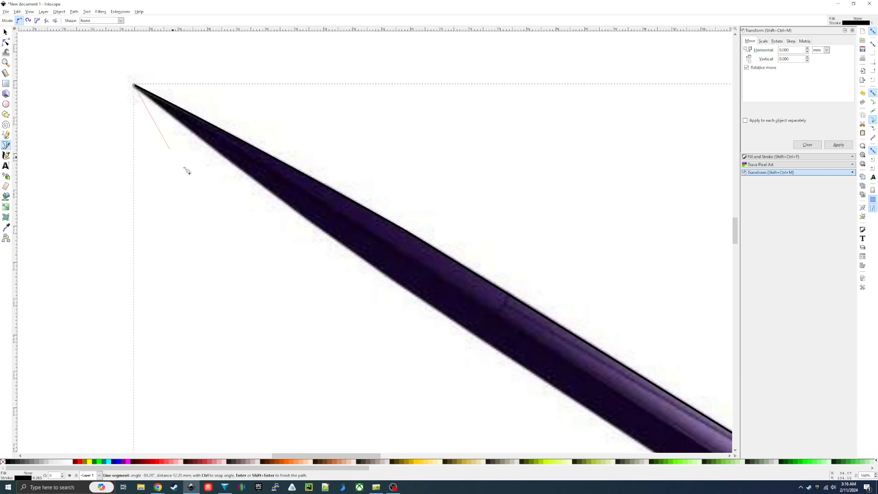
pyautogui.scroll(-3, 274, 229)
pyautogui.scroll(3, 247, 215)
pyautogui.moveTo(265, 266); pyautogui.dragTo(279, 281)
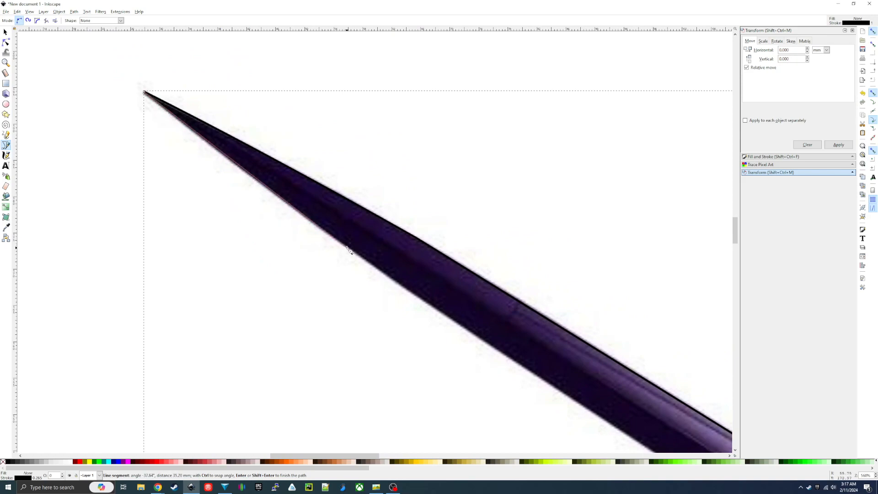
pyautogui.moveTo(474, 343); pyautogui.dragTo(198, 127)
pyautogui.moveTo(441, 310); pyautogui.dragTo(245, 160)
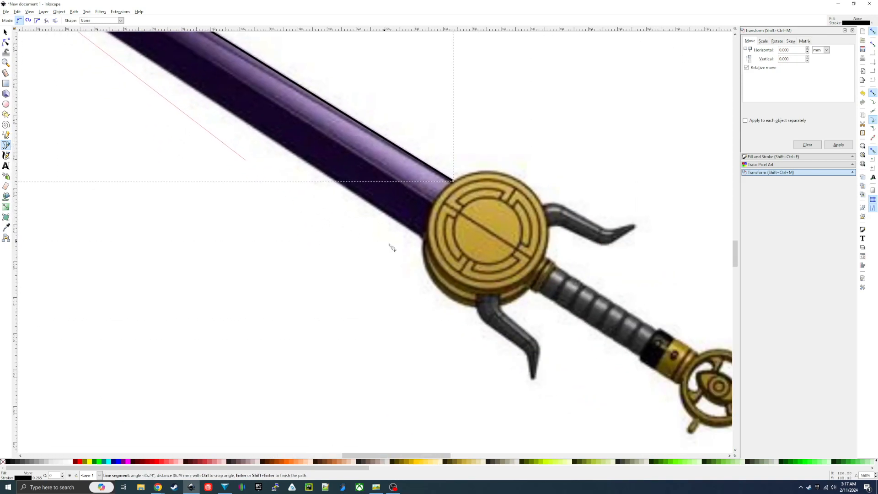
pyautogui.doubleClick(425, 241)
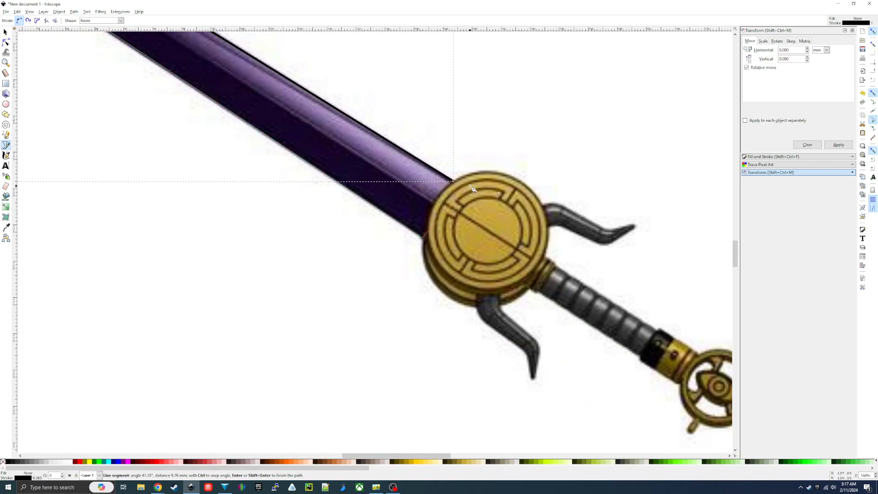
# Bend the lower path segment near the tip to match the curve of the blade's lower edge.
pyautogui.moveTo(196, 147)
pyautogui.mouseDown()
pyautogui.moveTo(439, 308)
pyautogui.moveTo(273, 257)
pyautogui.mouseUp()
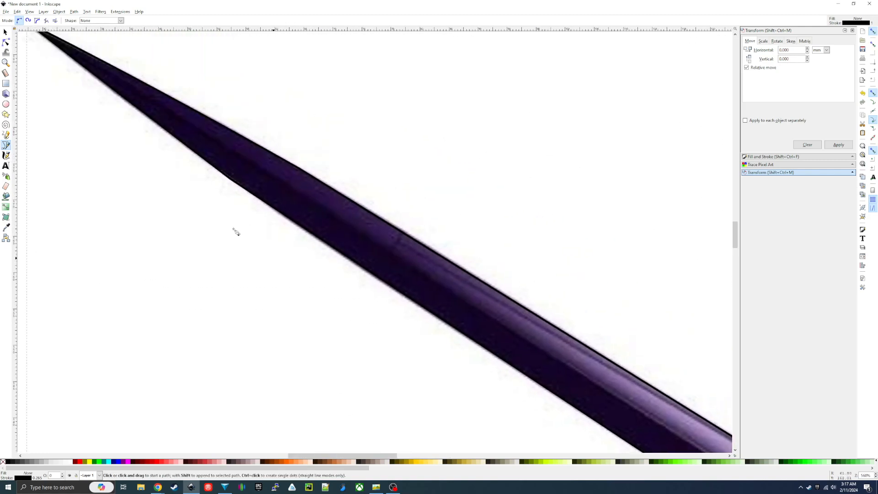
pyautogui.click(5, 42)
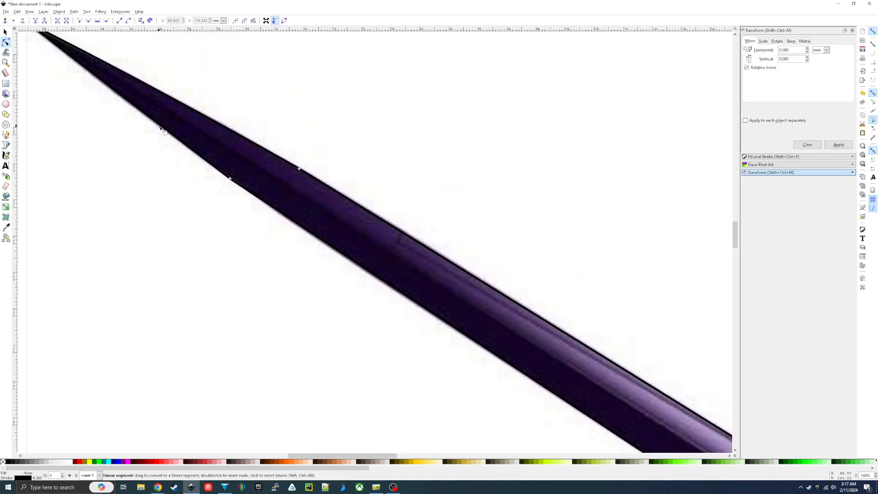
pyautogui.moveTo(154, 125); pyautogui.dragTo(157, 126)
pyautogui.moveTo(437, 320); pyautogui.dragTo(258, 140)
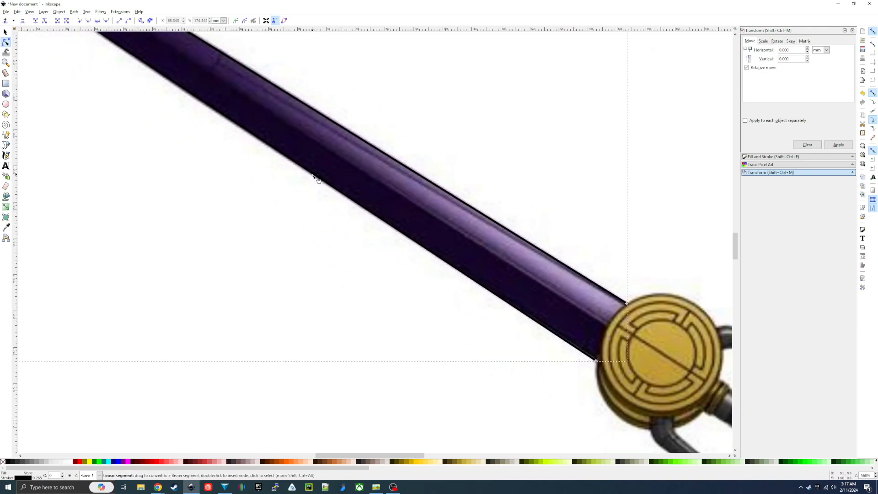
pyautogui.moveTo(313, 241); pyautogui.dragTo(393, 256)
pyautogui.moveTo(423, 298); pyautogui.dragTo(380, 377)
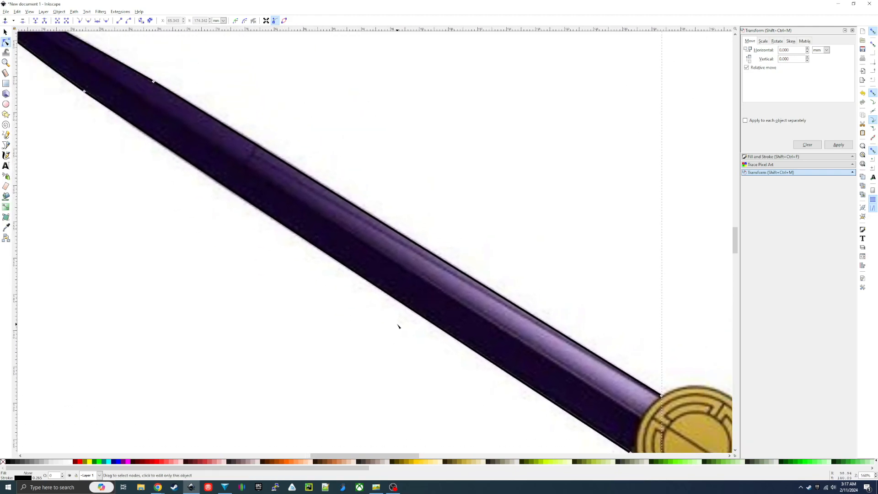
# Delete the reference picture to inspect the traced blade outline alone, and undo the deletion.
pyautogui.scroll(-2, 398, 326)
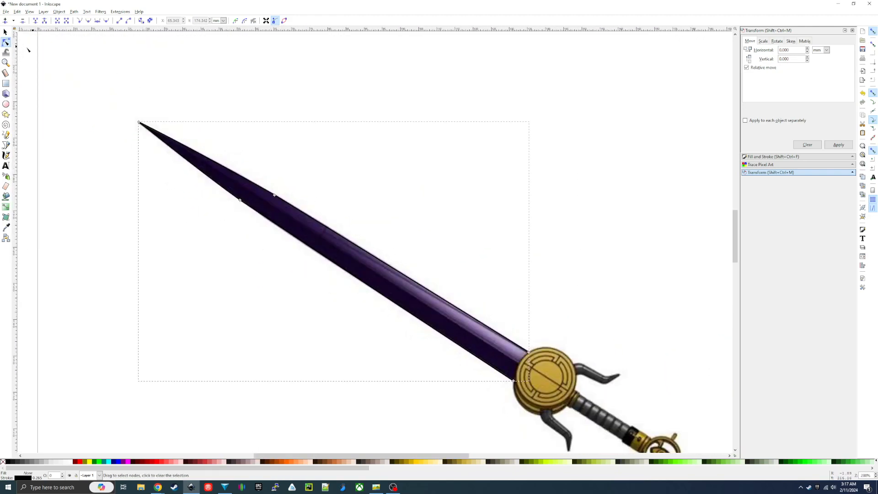
pyautogui.click(5, 32)
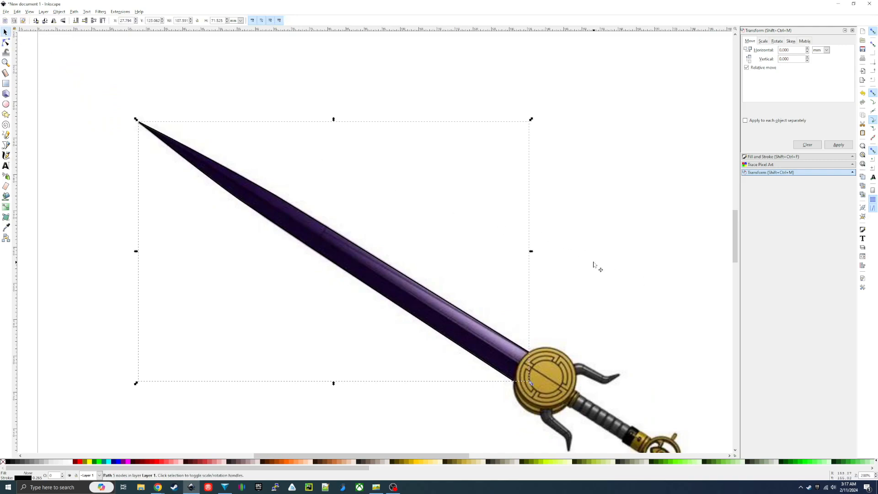
pyautogui.click(590, 350)
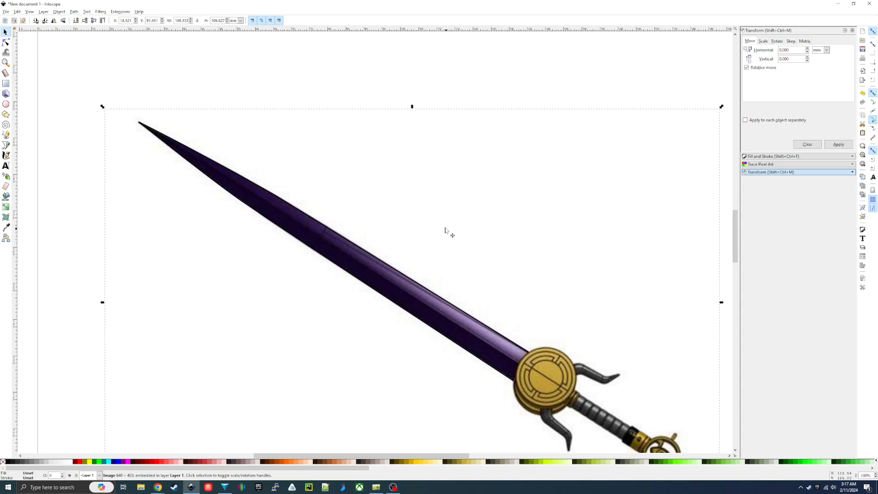
pyautogui.press('Delete')
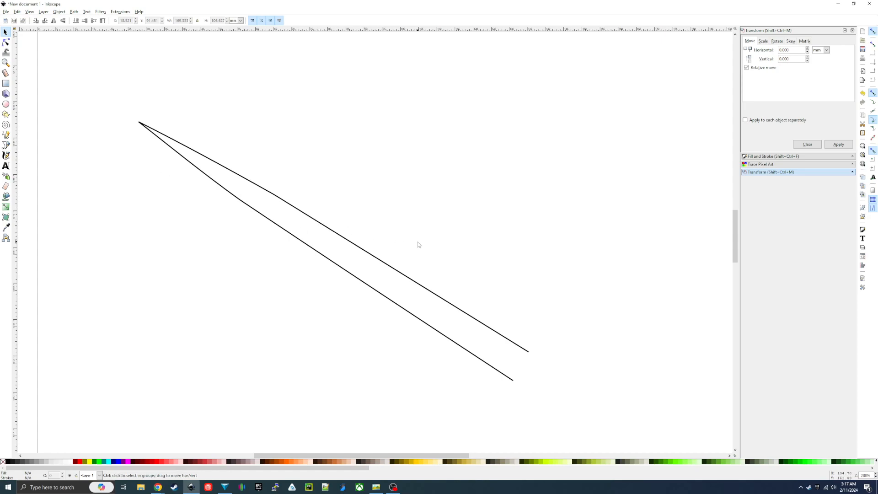
pyautogui.hotkey('ctrl', 'z')
# Draw a circle about 17.8 mm in diameter and move it over the round gold guard.
pyautogui.moveTo(538, 304); pyautogui.dragTo(344, 140)
pyautogui.scroll(3, 276, 238)
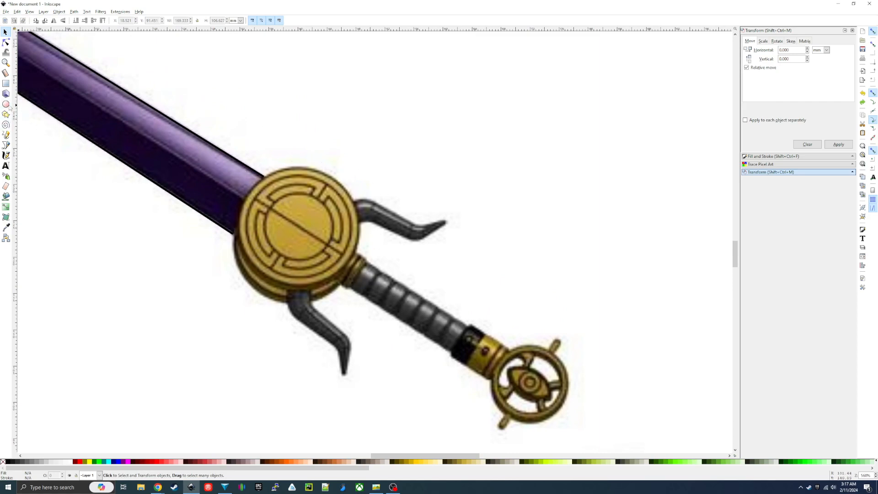
pyautogui.click(9, 106)
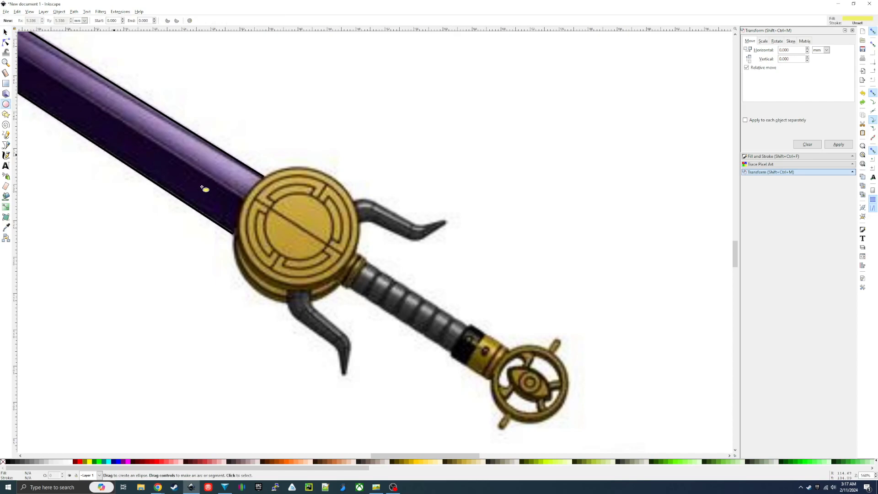
pyautogui.moveTo(260, 155); pyautogui.dragTo(410, 286)
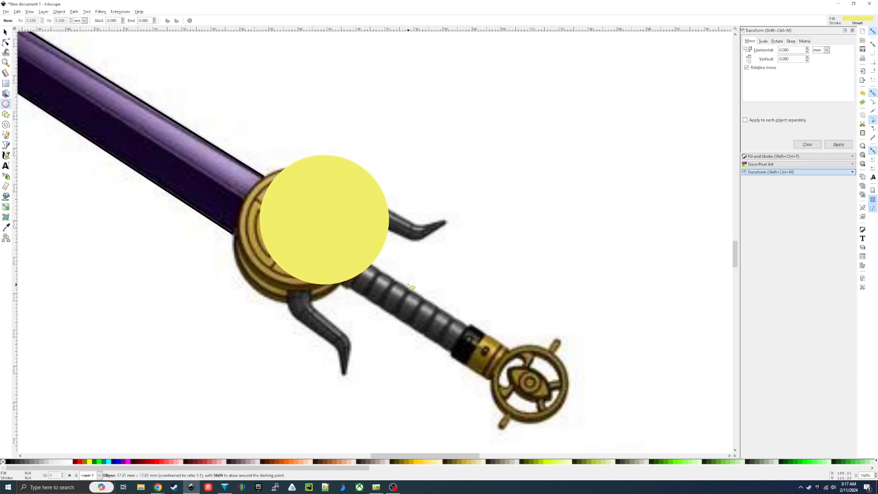
pyautogui.click(6, 31)
pyautogui.moveTo(326, 238); pyautogui.dragTo(299, 249)
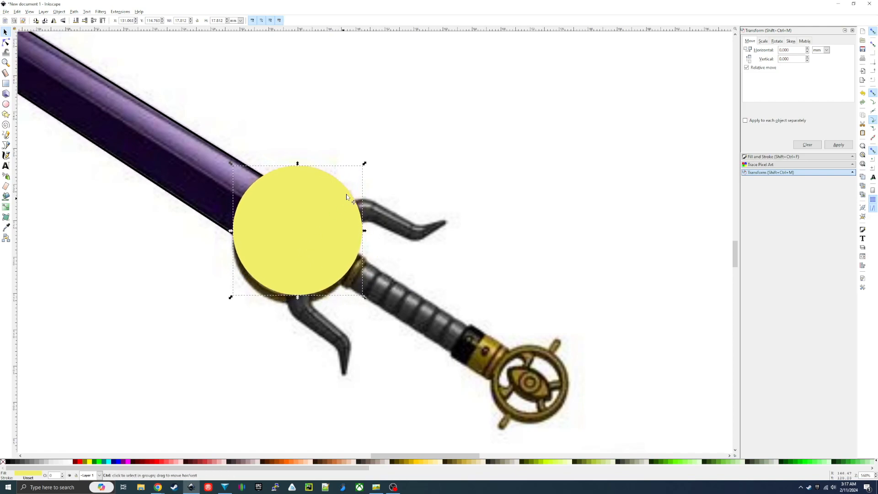
# Resize the circle to about 17.2 mm in diameter and align it with the guard's front disc.
pyautogui.moveTo(365, 166); pyautogui.dragTo(360, 170)
pyautogui.moveTo(317, 224); pyautogui.dragTo(321, 224)
pyautogui.moveTo(361, 170); pyautogui.dragTo(364, 167)
pyautogui.moveTo(325, 229); pyautogui.dragTo(321, 225)
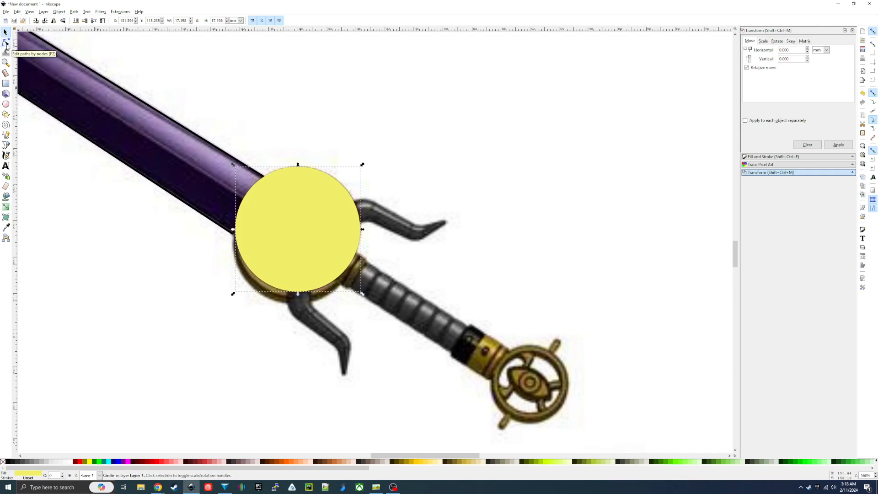
# Trace the upper edge of the upper guard prong with straight path segments, from the yellow circle out to the prong's tip.
pyautogui.click(6, 145)
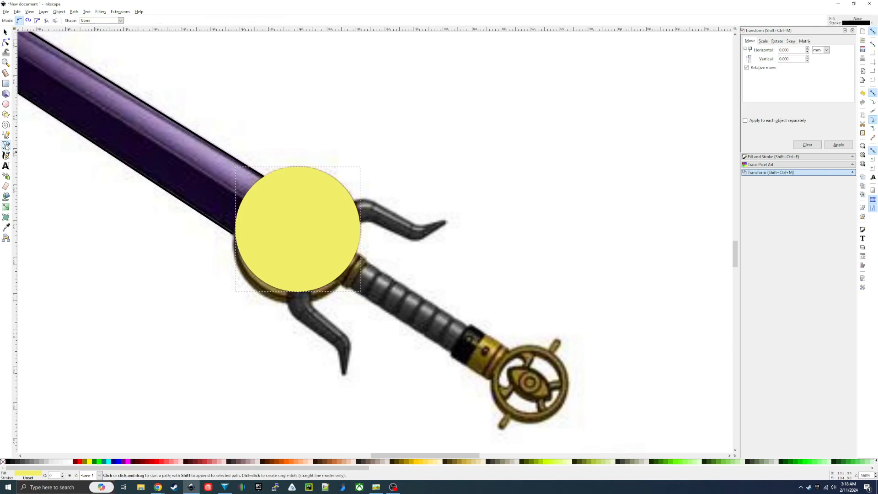
pyautogui.moveTo(430, 247); pyautogui.dragTo(351, 238)
pyautogui.scroll(4, 319, 193)
pyautogui.click(165, 139)
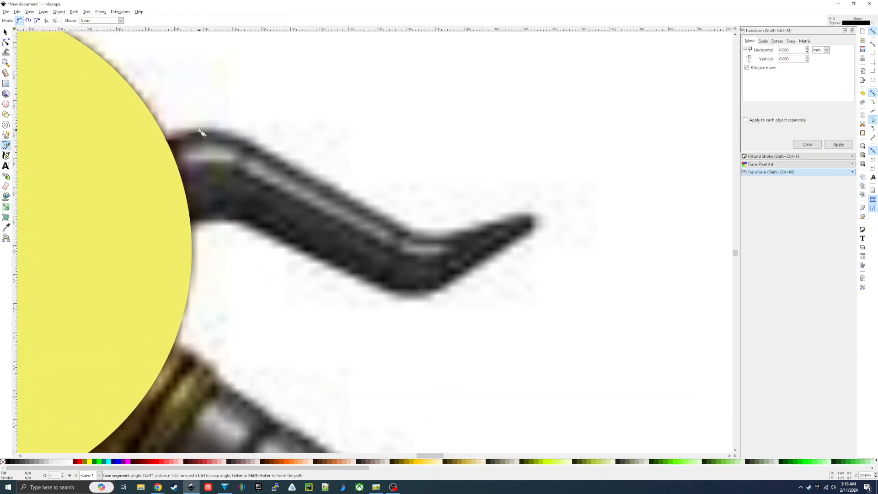
pyautogui.click(200, 132)
pyautogui.click(247, 145)
pyautogui.click(400, 232)
pyautogui.click(432, 240)
pyautogui.click(468, 233)
pyautogui.click(530, 214)
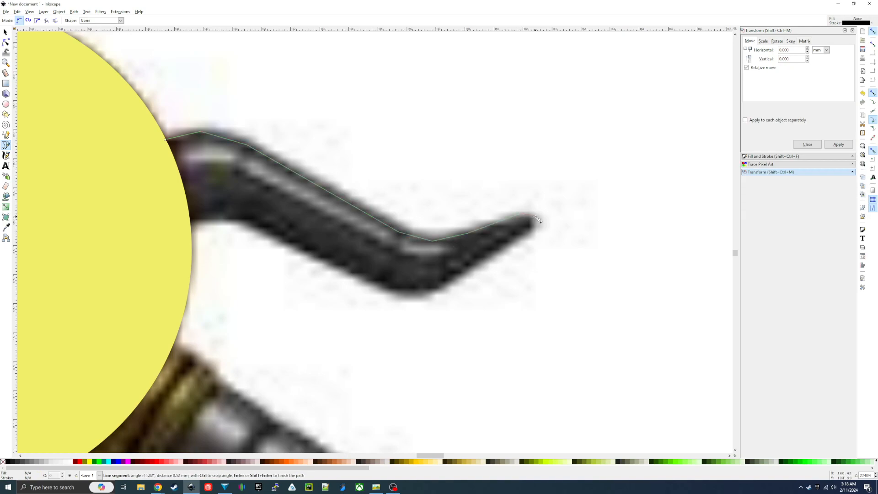
# Continue the path around the tip and back along the prong's lower edge to the circle, and finish it as an open path.
pyautogui.click(533, 230)
pyautogui.click(440, 288)
pyautogui.click(411, 296)
pyautogui.click(368, 282)
pyautogui.click(264, 230)
pyautogui.click(223, 217)
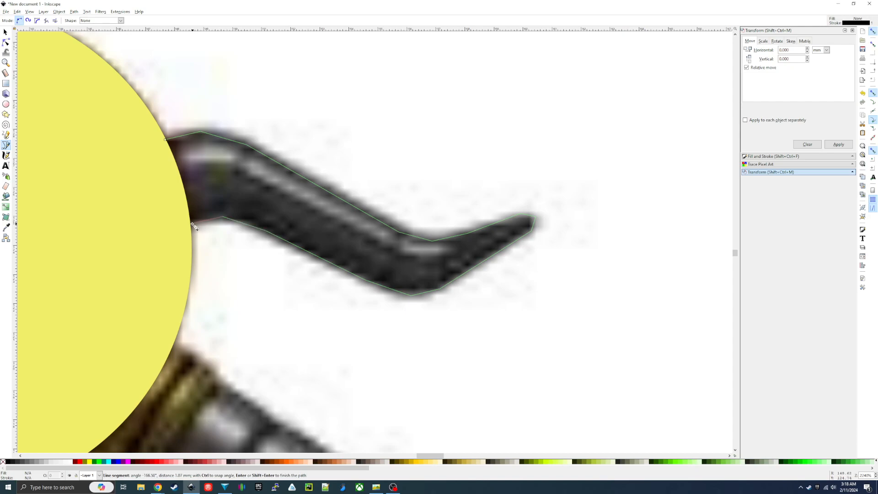
pyautogui.click(191, 227)
pyautogui.press('Return')
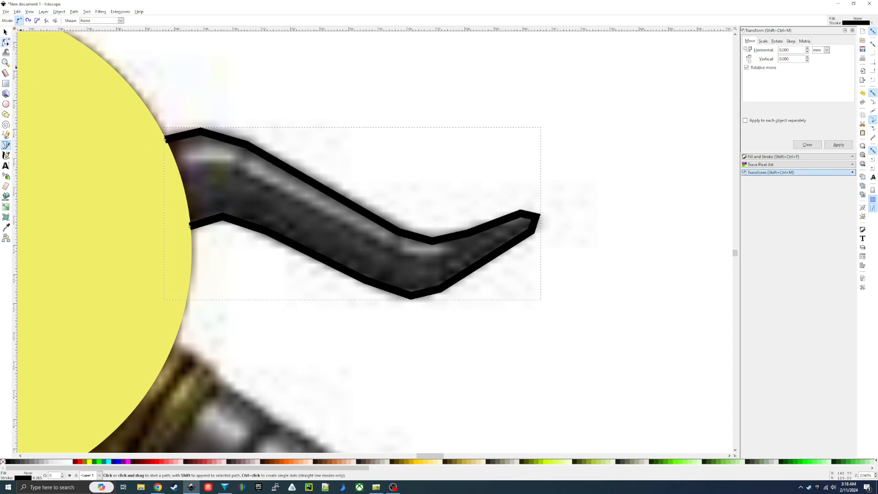
# Delete two surplus nodes on the prong's upper edge, bend its long segment to the picture, and round the tip.
pyautogui.click(6, 42)
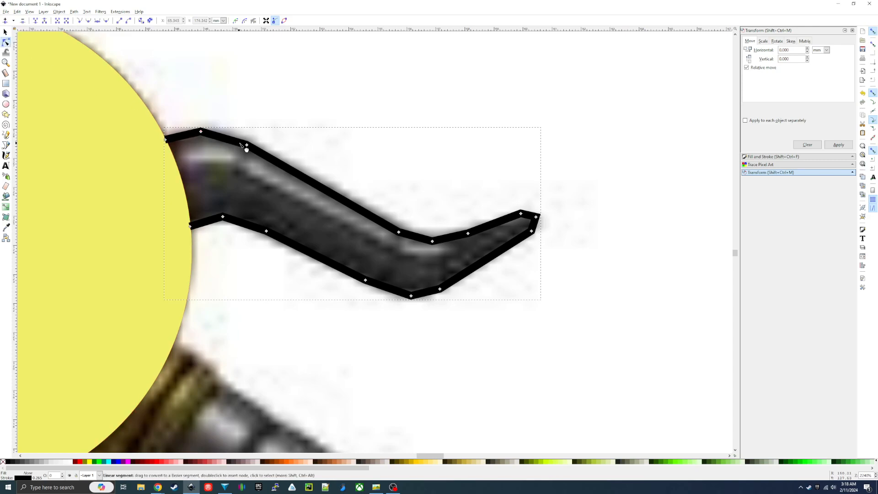
pyautogui.click(247, 145)
pyautogui.press('Delete')
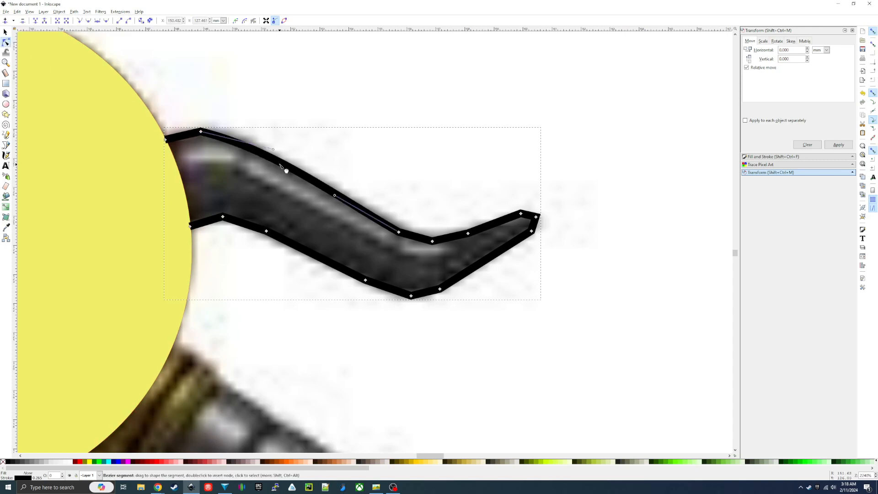
pyautogui.moveTo(292, 170); pyautogui.dragTo(291, 173)
pyautogui.click(432, 241)
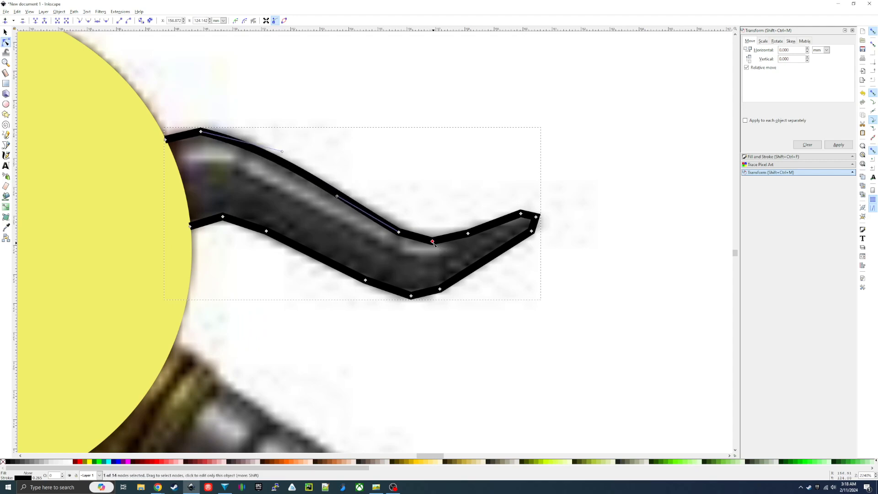
pyautogui.click(468, 234)
pyautogui.press('Delete')
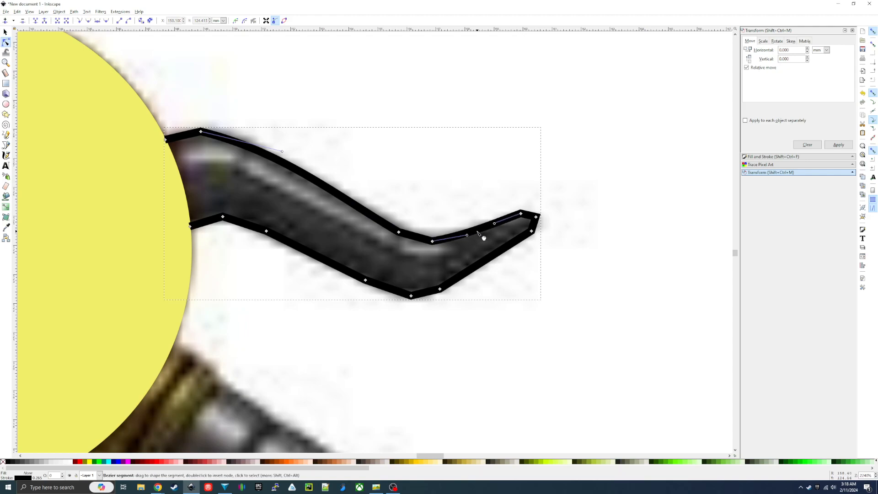
pyautogui.moveTo(533, 220); pyautogui.dragTo(541, 229)
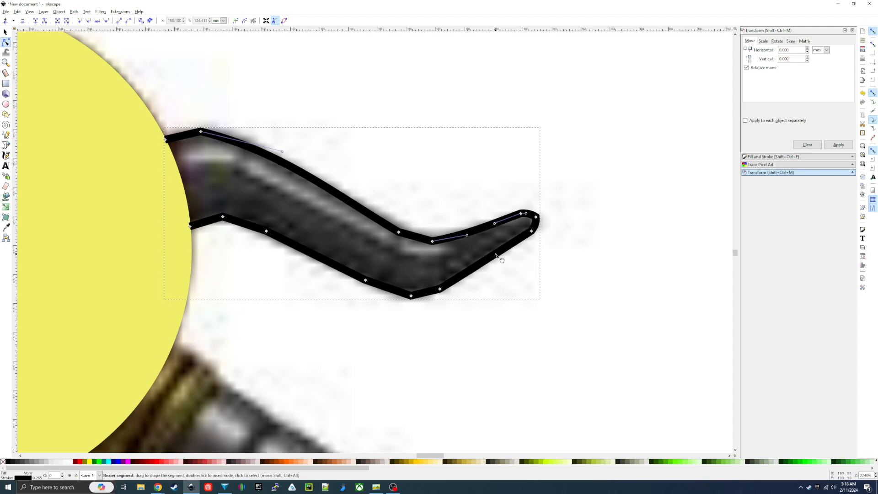
pyautogui.click(439, 289)
pyautogui.press('Delete')
pyautogui.moveTo(457, 277)
pyautogui.mouseDown()
pyautogui.moveTo(465, 291)
pyautogui.moveTo(461, 278)
pyautogui.mouseUp()
pyautogui.hotkey('ctrl', 'z')
pyautogui.hotkey('ctrl', 'z')
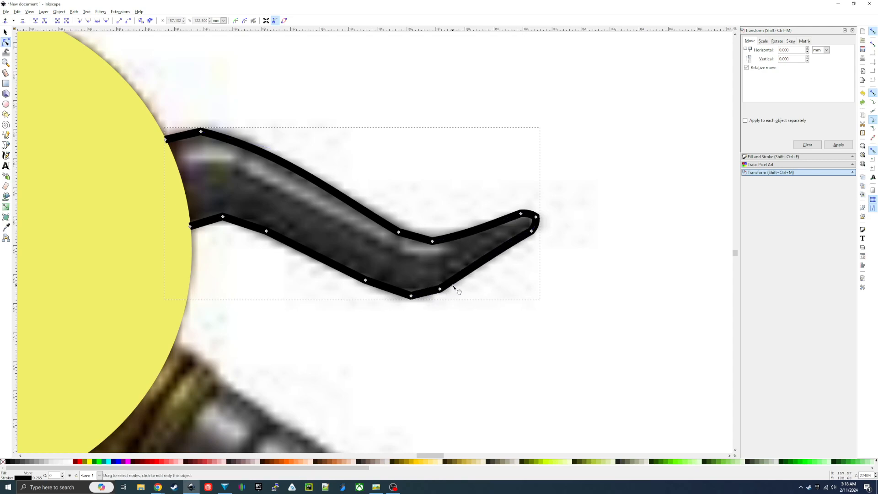
# Move the node at the prong's lower bend slightly up and curve the neighbouring segments and those at the guard to match the picture.
pyautogui.moveTo(410, 297); pyautogui.dragTo(411, 296)
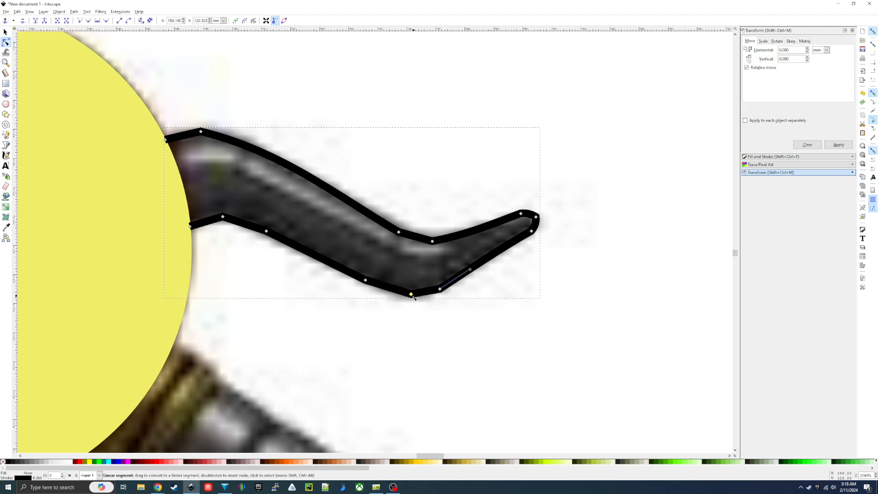
pyautogui.moveTo(412, 295); pyautogui.dragTo(411, 292)
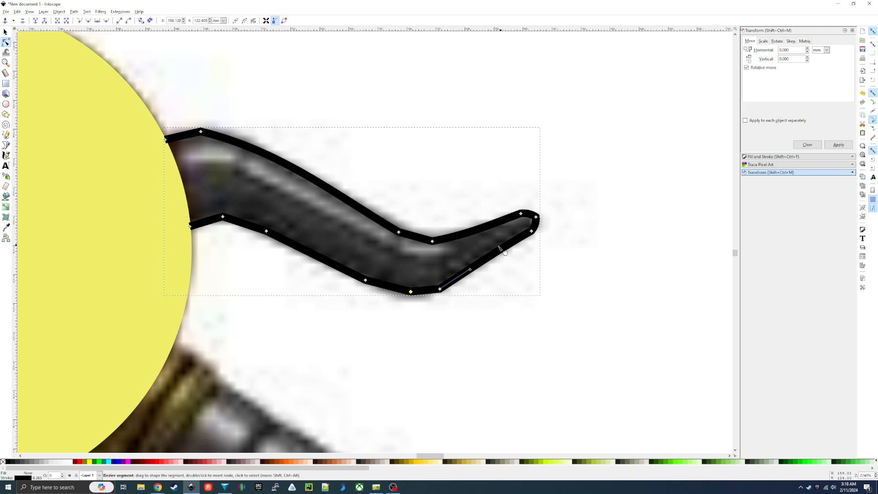
pyautogui.moveTo(350, 273); pyautogui.dragTo(349, 272)
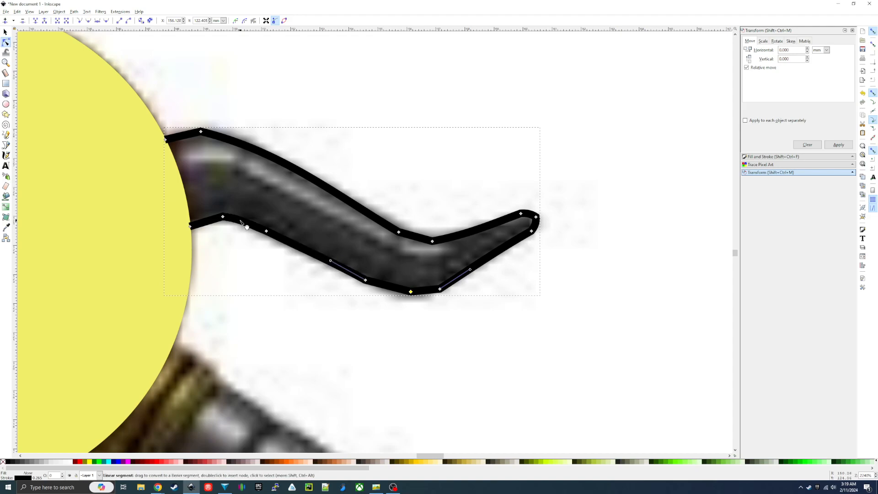
pyautogui.moveTo(211, 222); pyautogui.dragTo(209, 220)
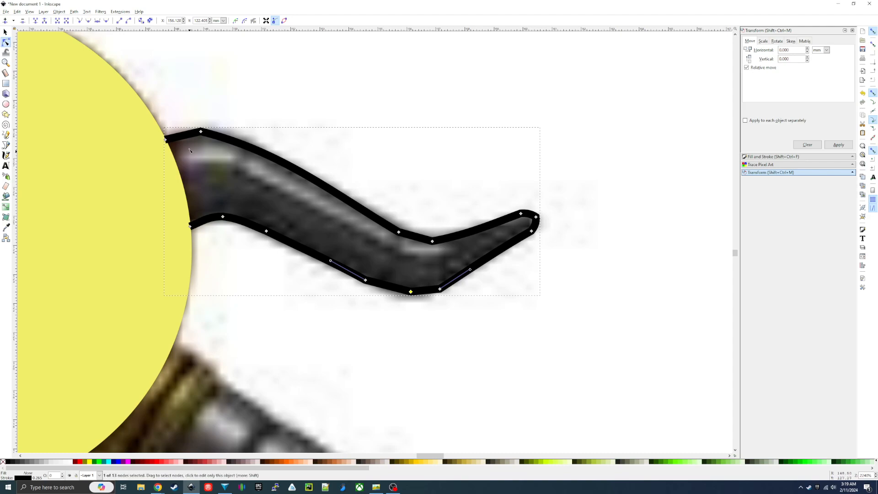
pyautogui.moveTo(185, 136); pyautogui.dragTo(188, 137)
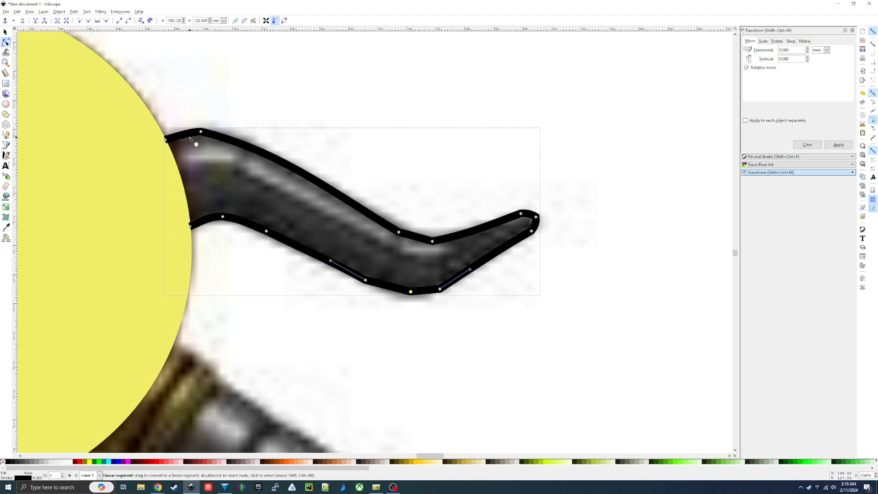
# Delete the reference picture to inspect the traced prong outline alone, and undo the deletion.
pyautogui.scroll(-1, 372, 214)
pyautogui.press('s')
pyautogui.click(560, 231)
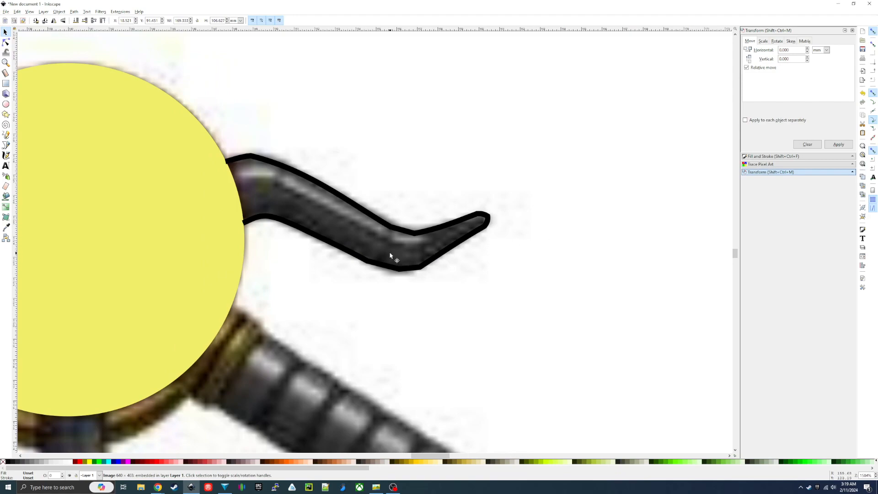
pyautogui.press('Delete')
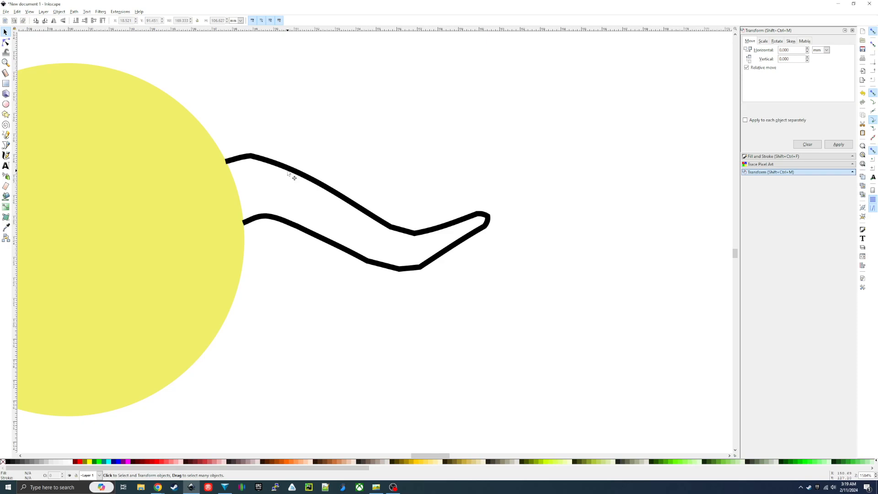
pyautogui.hotkey('ctrl', 'shift', 'z')
pyautogui.hotkey('ctrl', 'z')
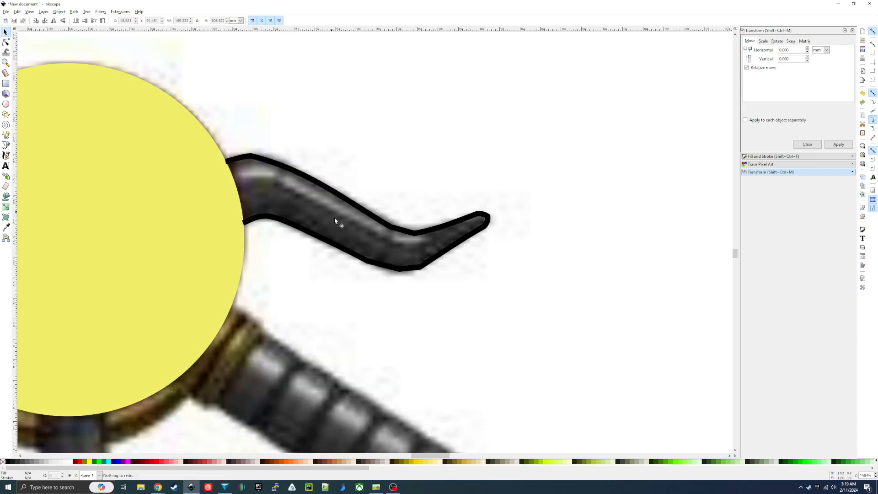
# Inspect the hilt and the place where the prong outline meets the guard circle.
pyautogui.moveTo(342, 286); pyautogui.dragTo(404, 237)
pyautogui.scroll(-1, 405, 236)
pyautogui.moveTo(475, 303); pyautogui.dragTo(359, 146)
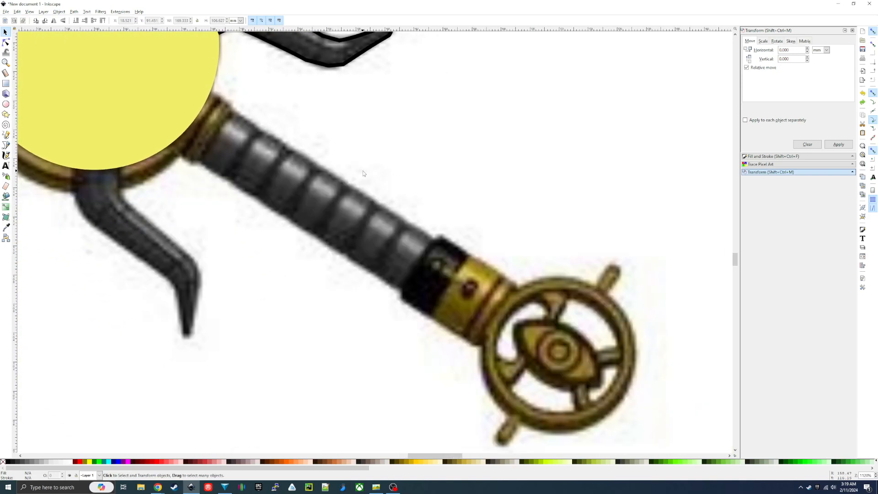
pyautogui.scroll(5, 363, 171)
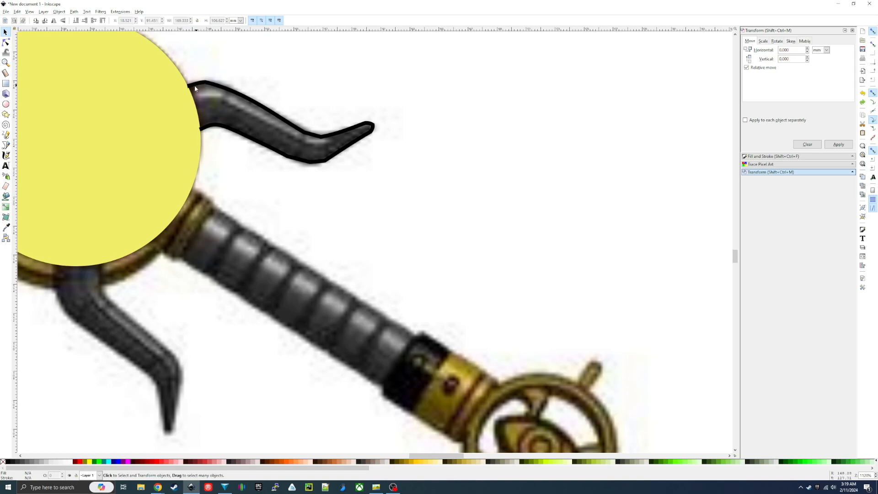
pyautogui.scroll(6, 293, 148)
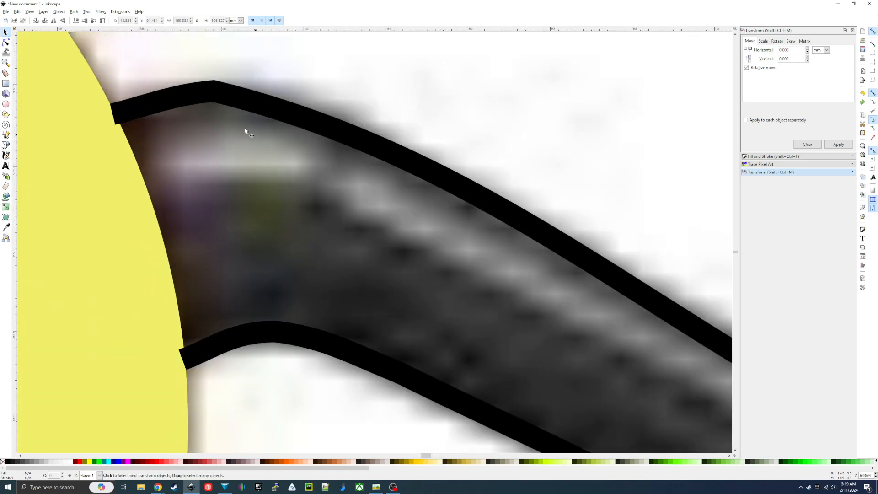
pyautogui.click(216, 98)
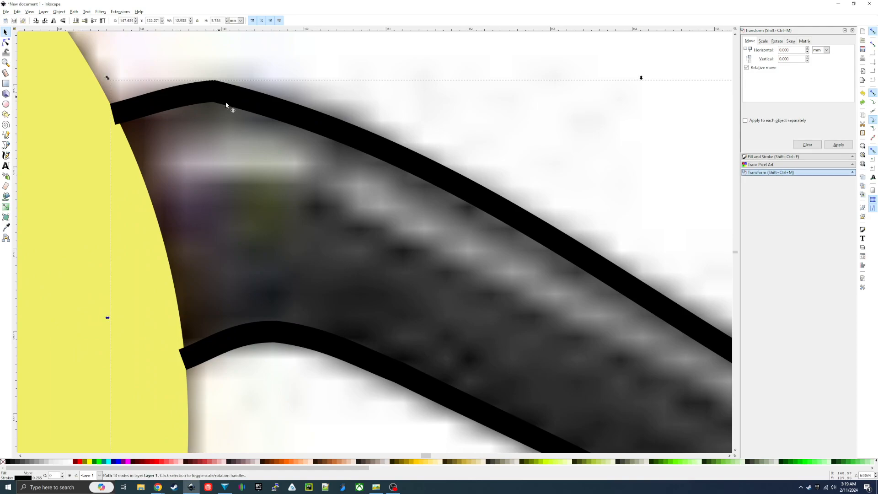
pyautogui.scroll(-4, 287, 128)
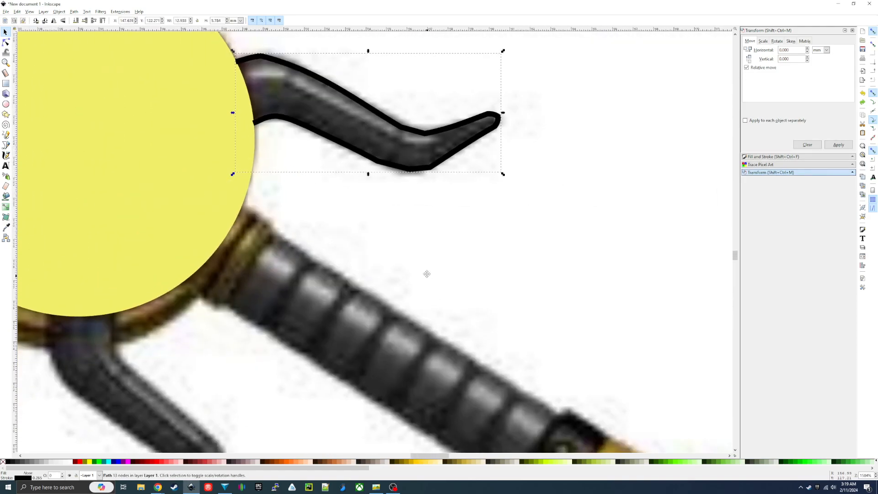
# Trace the handle with a path from the circle along the grip's lower edge, around the end cap, and back along the upper edge.
pyautogui.scroll(-1, 428, 276)
pyautogui.moveTo(427, 277); pyautogui.dragTo(365, 178)
pyautogui.moveTo(410, 245); pyautogui.dragTo(337, 193)
pyautogui.scroll(-1, 337, 193)
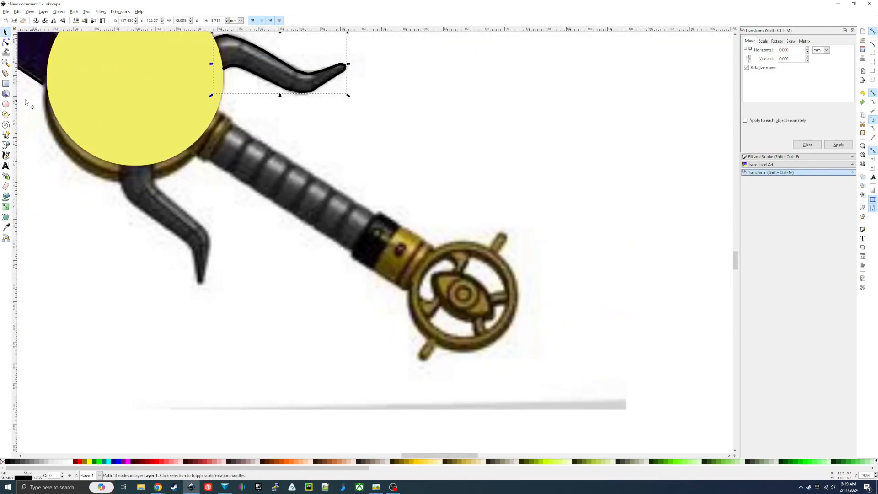
pyautogui.click(8, 146)
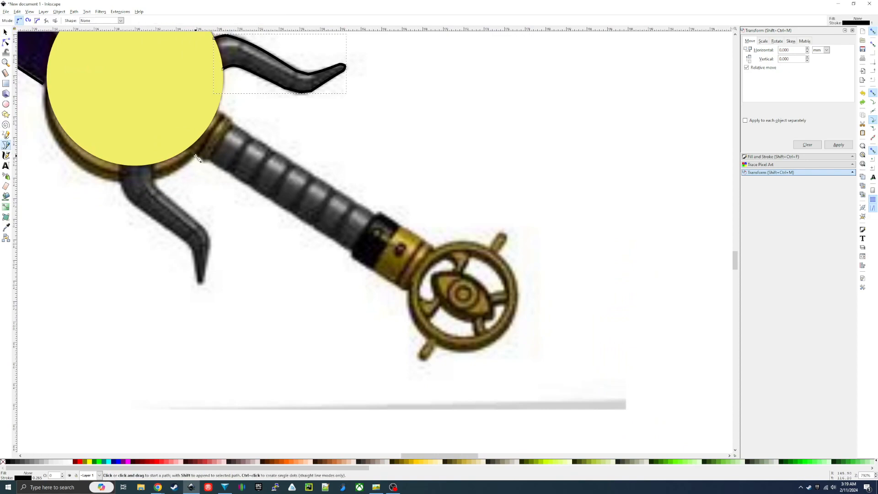
pyautogui.click(190, 152)
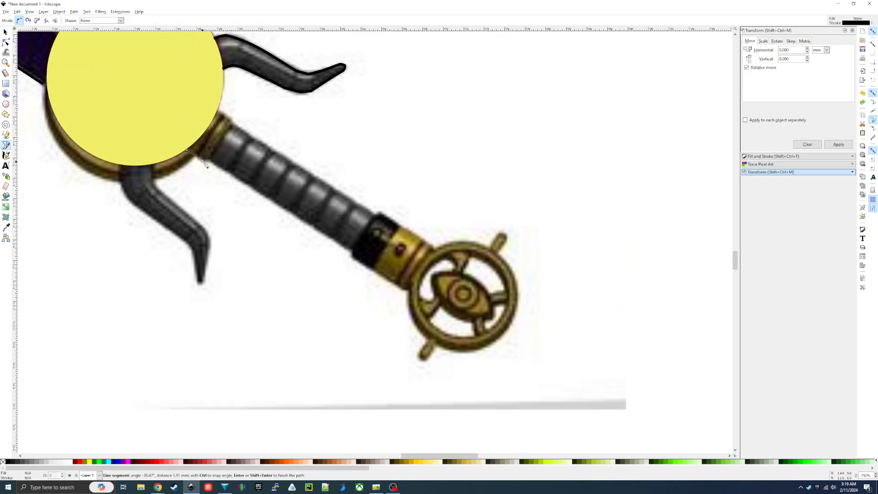
pyautogui.click(351, 252)
pyautogui.click(404, 292)
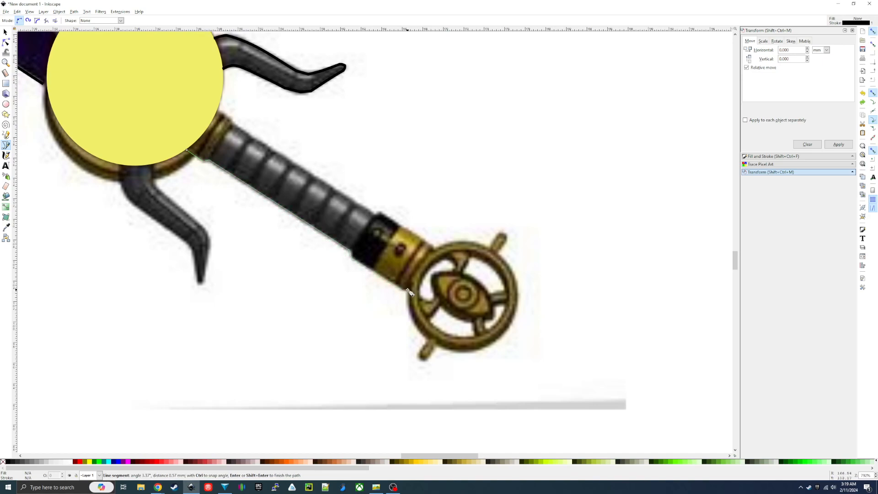
pyautogui.click(434, 250)
pyautogui.click(385, 223)
pyautogui.click(236, 125)
pyautogui.click(219, 112)
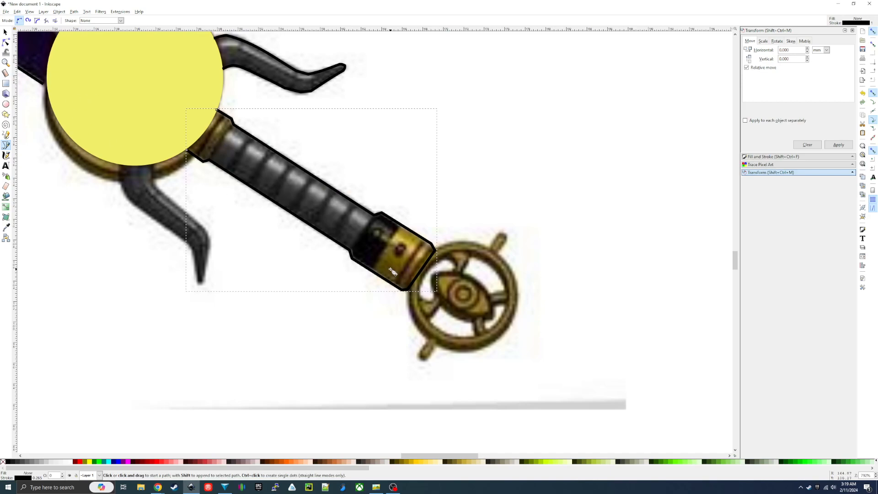
# Trace the eye in the centre of the wheel-shaped pommel as a closed six-node path.
pyautogui.scroll(3, 361, 265)
pyautogui.scroll(-2, 470, 290)
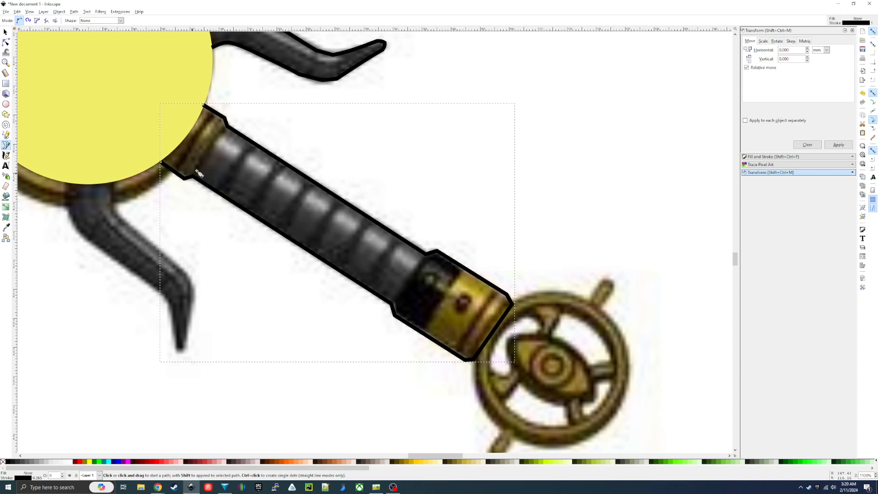
pyautogui.moveTo(495, 314); pyautogui.dragTo(281, 145)
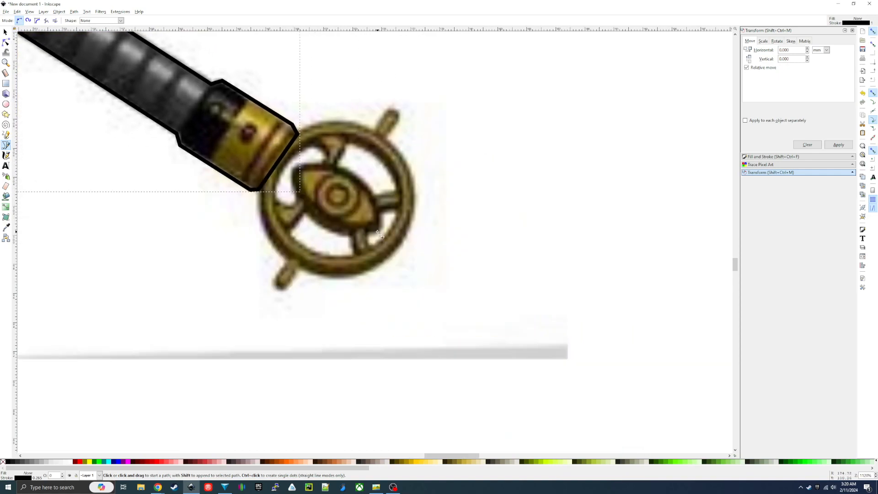
pyautogui.moveTo(379, 234); pyautogui.dragTo(327, 240)
pyautogui.click(255, 177)
pyautogui.click(302, 177)
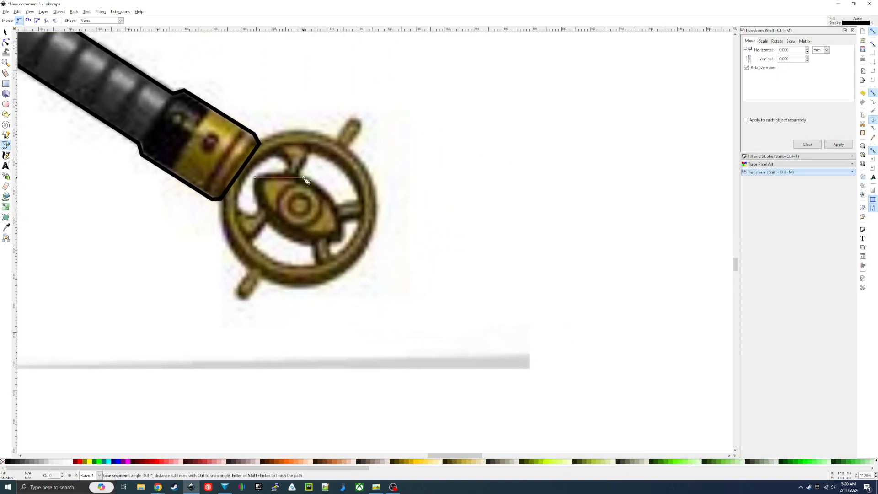
pyautogui.click(332, 199)
pyautogui.click(340, 239)
pyautogui.click(304, 244)
pyautogui.click(267, 224)
pyautogui.click(255, 177)
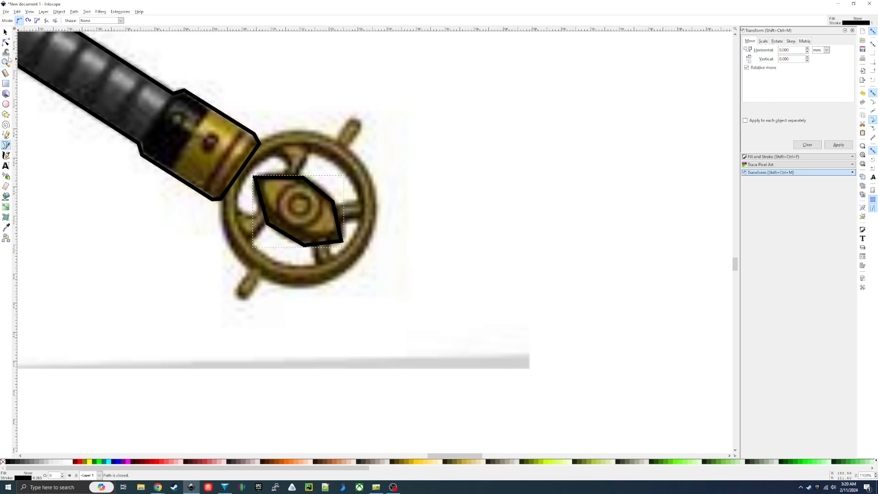
# Bend the eye outline's upper edge and delete its surplus nodes to form a smooth curve between the two corners.
pyautogui.click(6, 42)
pyautogui.moveTo(280, 177); pyautogui.dragTo(280, 173)
pyautogui.moveTo(327, 199); pyautogui.dragTo(318, 192)
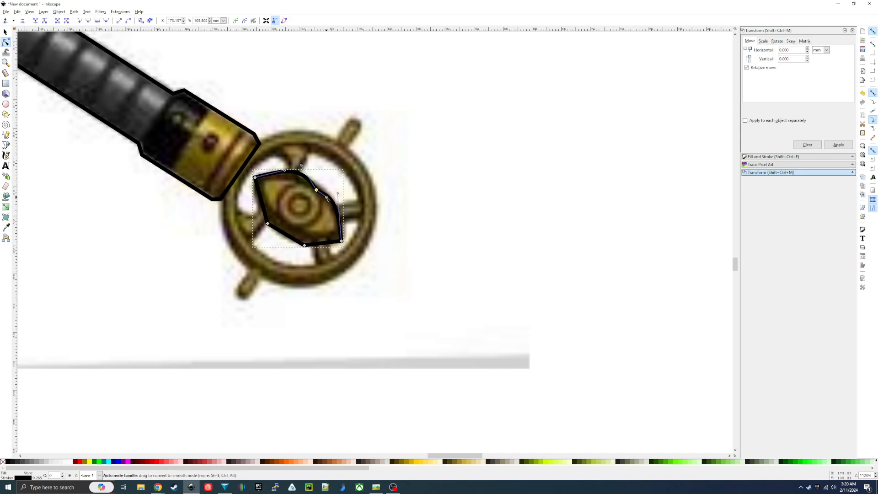
pyautogui.moveTo(326, 197)
pyautogui.mouseDown()
pyautogui.moveTo(325, 204)
pyautogui.moveTo(293, 178)
pyautogui.moveTo(320, 193)
pyautogui.mouseUp()
pyautogui.press('Delete')
# Delete the two middle nodes of the eye's lower edge and bend the remaining segment to follow the picture.
pyautogui.click(268, 223)
pyautogui.press('Delete')
pyautogui.click(305, 246)
pyautogui.press('Delete')
pyautogui.moveTo(290, 237)
pyautogui.mouseDown()
pyautogui.moveTo(294, 229)
pyautogui.moveTo(281, 233)
pyautogui.mouseUp()
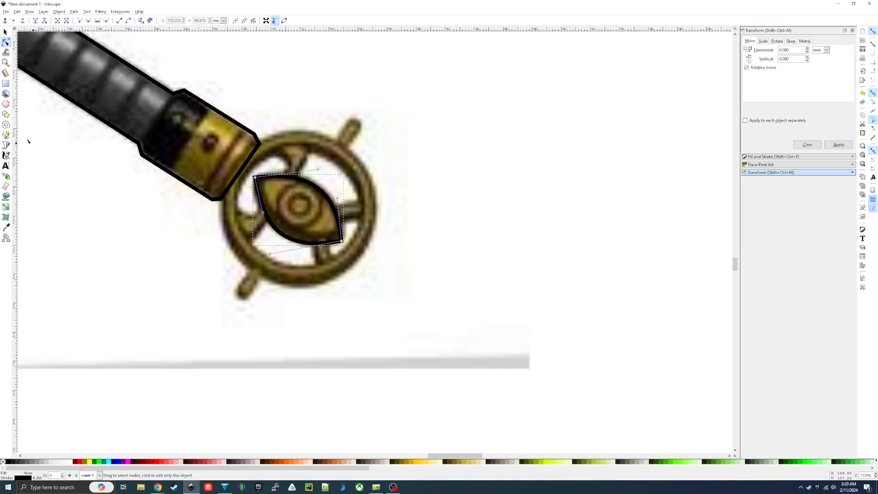
# Draw a filled circle about 2.8 mm wide over the iris in the centre of the eye.
pyautogui.click(6, 103)
pyautogui.moveTo(284, 187); pyautogui.dragTo(299, 211)
pyautogui.click(9, 33)
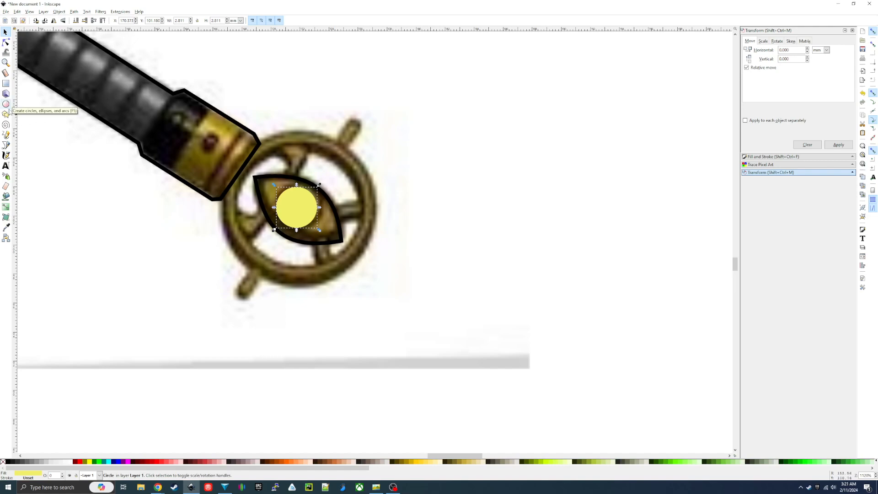
# Trace the upper edge of the wheel's left spoke as an open path from the rim to the eye outline.
pyautogui.click(6, 145)
pyautogui.click(236, 211)
pyautogui.click(259, 213)
pyautogui.click(257, 199)
pyautogui.press('Return')
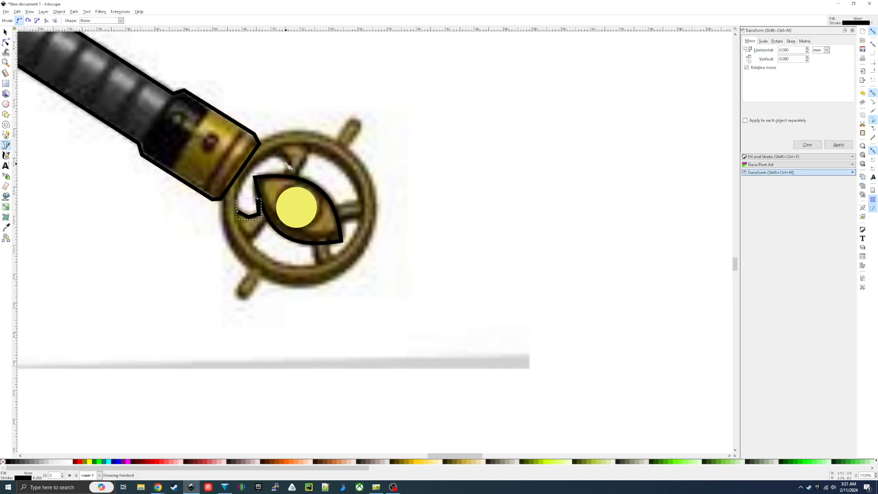
# Trace both edges of the wheel's top spoke as two separate open paths between the eye and the rim.
pyautogui.click(285, 173)
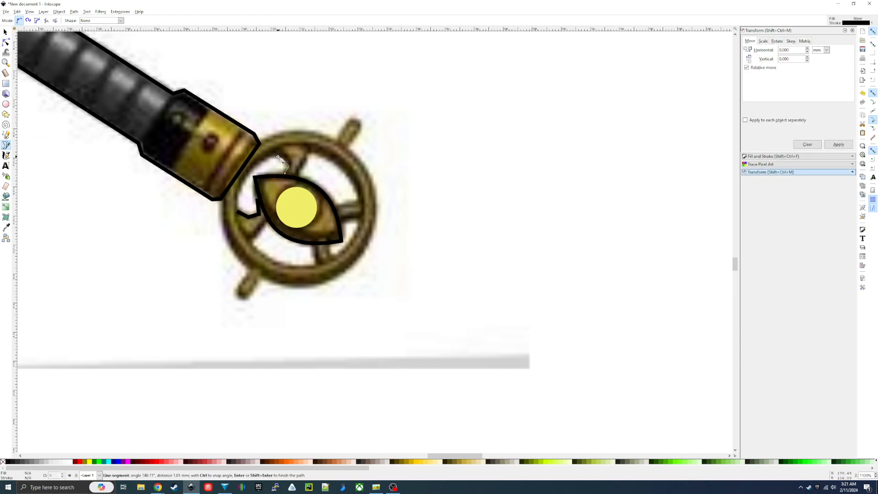
pyautogui.click(271, 156)
pyautogui.press('Return')
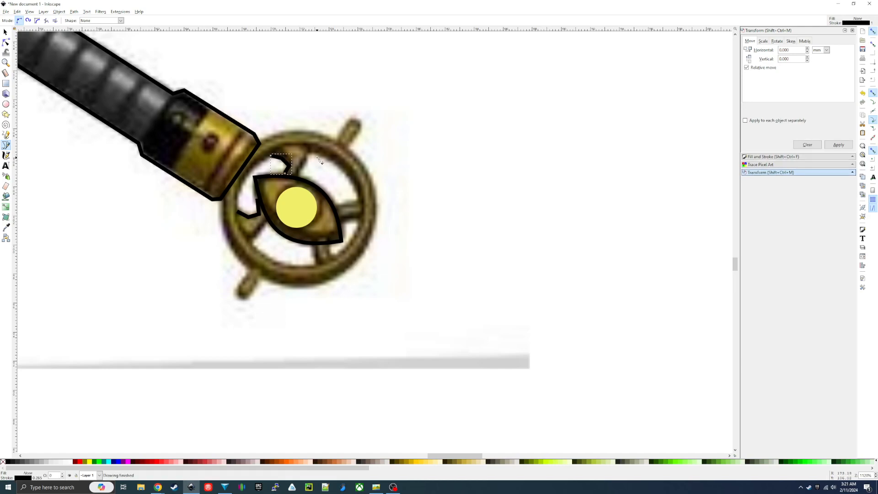
pyautogui.click(300, 178)
pyautogui.click(307, 157)
pyautogui.press('Return')
# Trace the upper and lower edges of the wheel's right spoke with two straight lines.
pyautogui.click(336, 205)
pyautogui.click(357, 203)
pyautogui.press('Return')
pyautogui.click(341, 223)
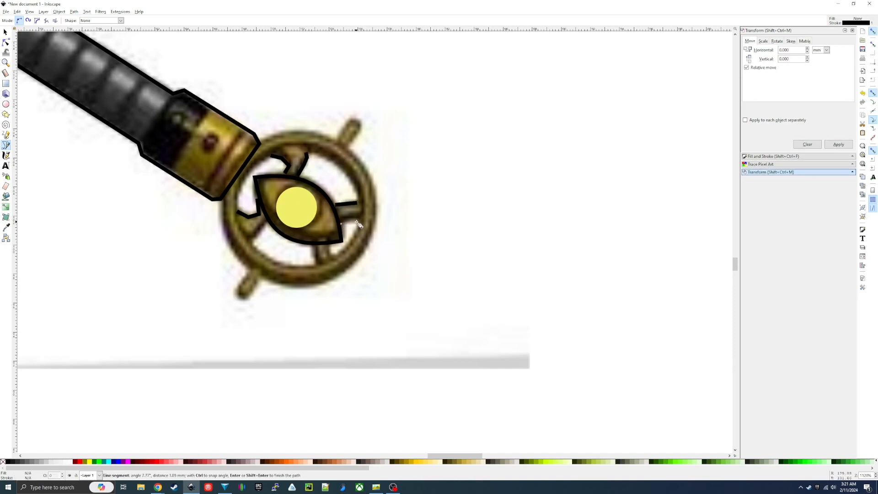
pyautogui.click(357, 220)
pyautogui.press('Return')
# Trace both edges of the wheel's bottom spoke and the lower edge of the left spoke with straight lines.
pyautogui.click(329, 246)
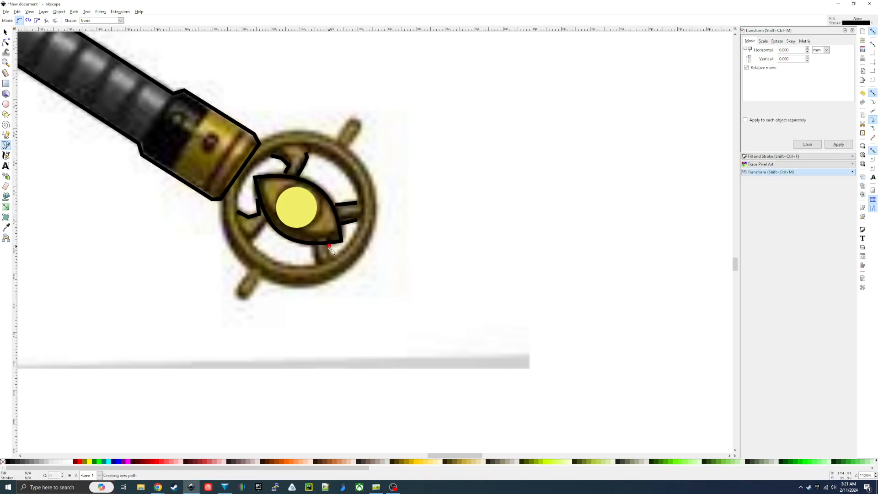
pyautogui.doubleClick(331, 256)
pyautogui.click(313, 244)
pyautogui.doubleClick(314, 264)
pyautogui.click(267, 223)
pyautogui.doubleClick(250, 242)
# Trace the two peg handles outside the wheel, lower-left and upper-right, as open paths that start and end at the rim.
pyautogui.click(254, 268)
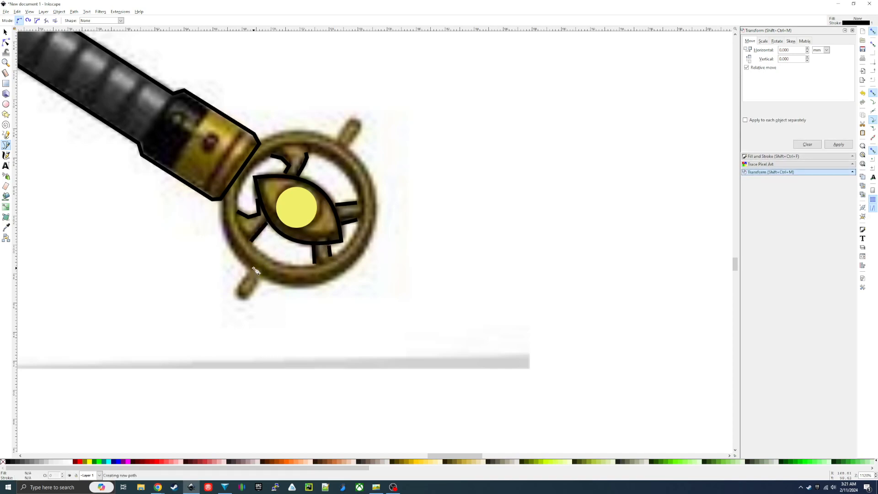
pyautogui.click(239, 293)
pyautogui.click(244, 299)
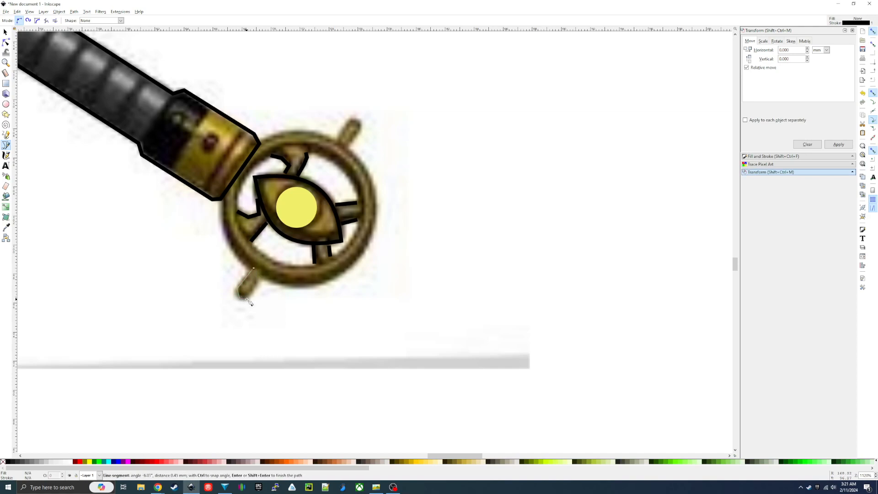
pyautogui.press('Return')
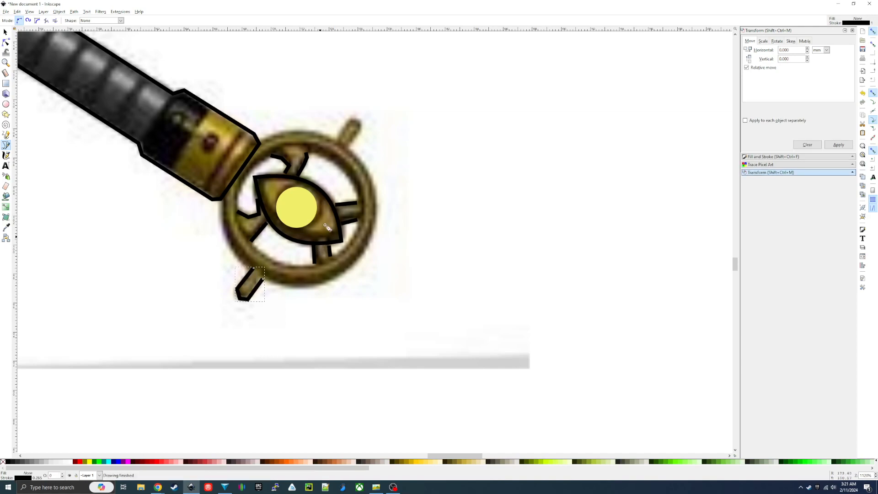
pyautogui.click(337, 142)
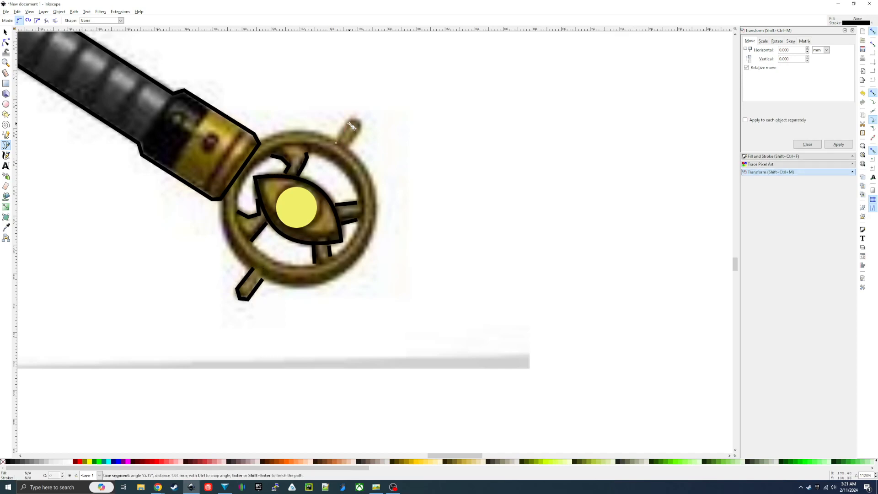
pyautogui.click(360, 122)
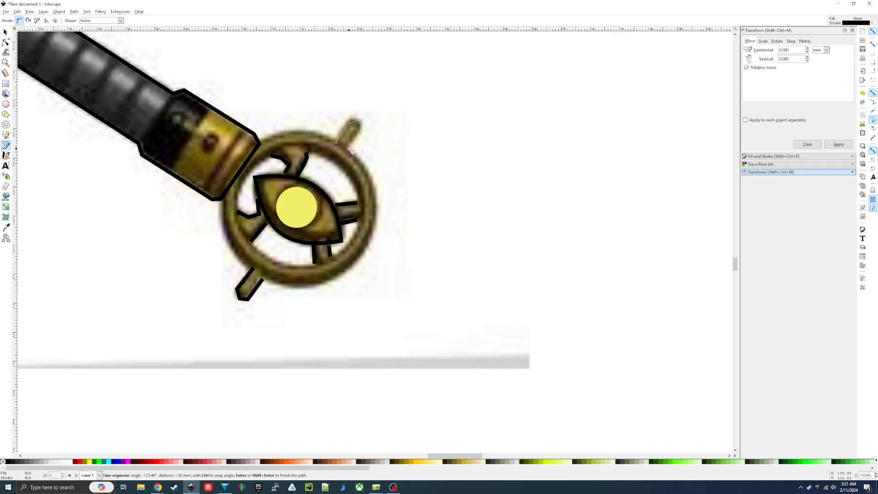
pyautogui.click(352, 152)
pyautogui.press('Return')
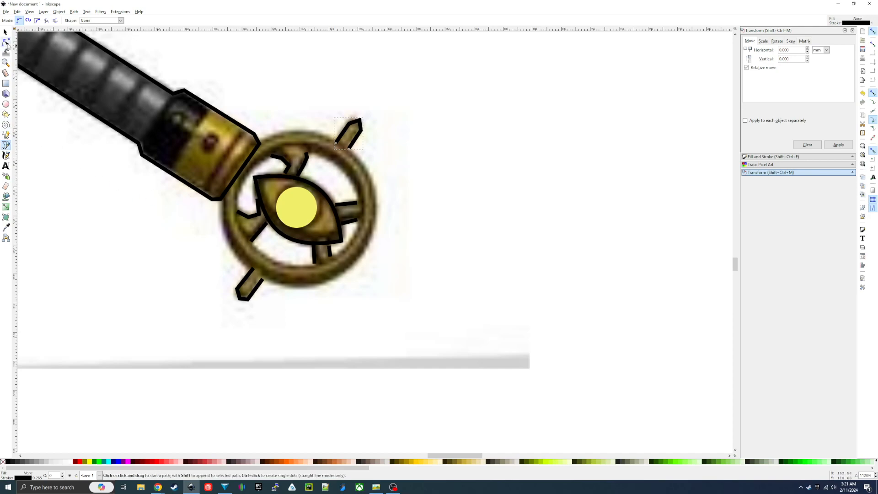
# Delete a surplus tip node on the lower-left peg and bend the upper-right peg's end to round it.
pyautogui.click(6, 42)
pyautogui.click(243, 298)
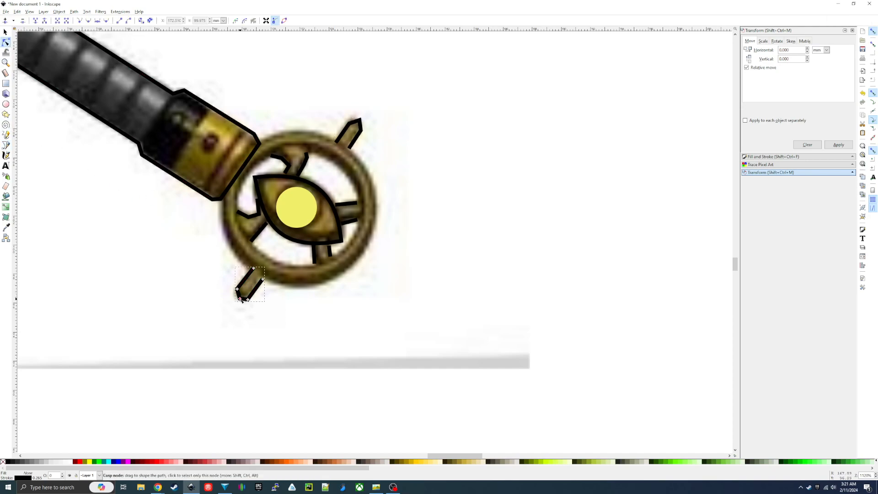
pyautogui.click(240, 299)
pyautogui.press('Delete')
pyautogui.click(359, 123)
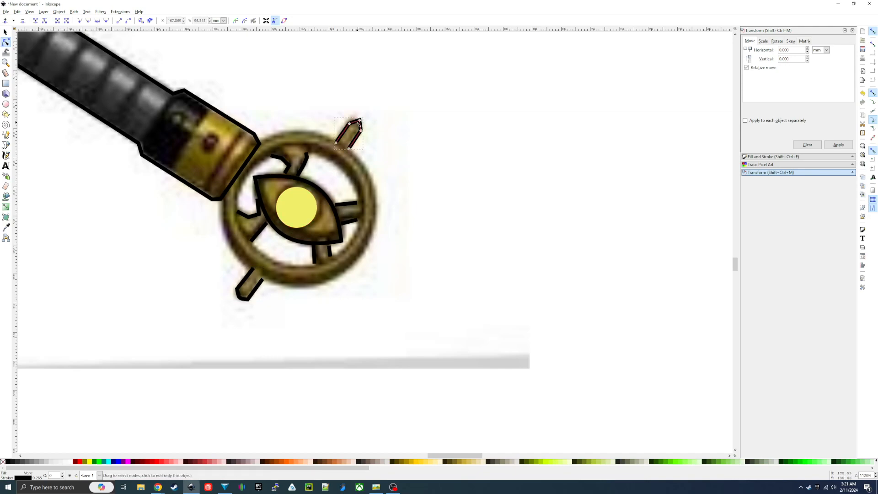
pyautogui.moveTo(366, 133); pyautogui.dragTo(360, 124)
# Bend the top spoke's right edge into a curve, then delete the left edge's surplus node and reshape it to follow the picture.
pyautogui.click(304, 161)
pyautogui.moveTo(307, 158); pyautogui.dragTo(277, 147)
pyautogui.scroll(1, 314, 170)
pyautogui.scroll(3, 314, 170)
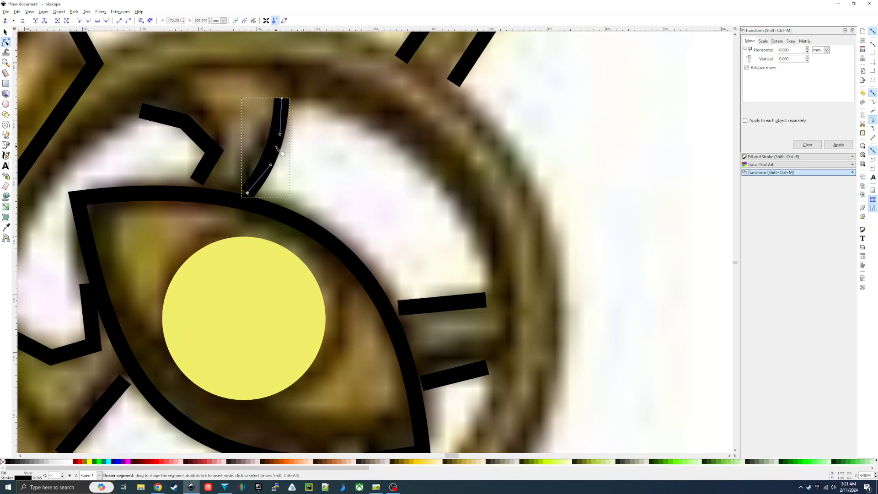
pyautogui.click(205, 137)
pyautogui.click(184, 122)
pyautogui.press('Delete')
pyautogui.moveTo(208, 167); pyautogui.dragTo(194, 191)
pyautogui.scroll(-2, 253, 223)
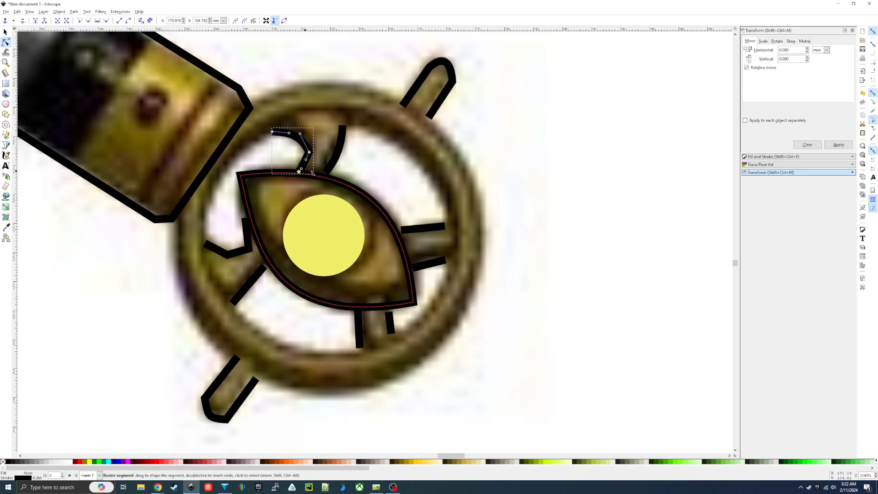
pyautogui.scroll(-1, 261, 299)
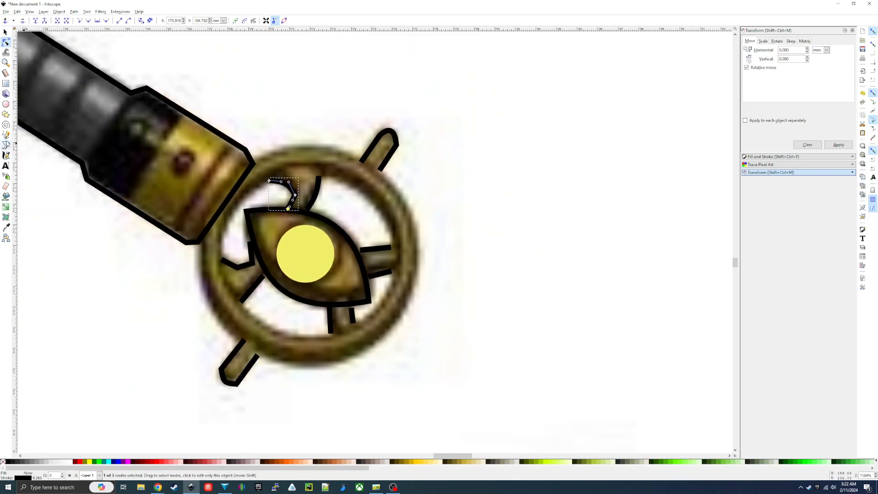
pyautogui.click(6, 146)
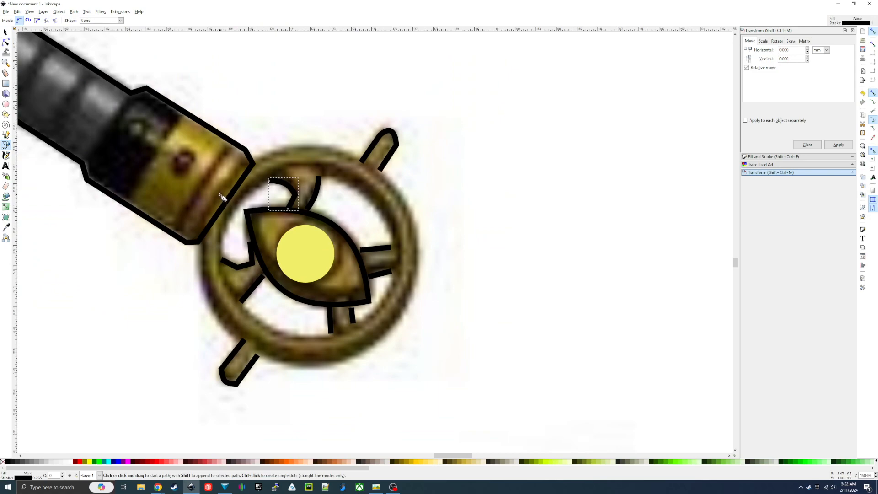
pyautogui.click(216, 193)
pyautogui.rightClick(415, 202)
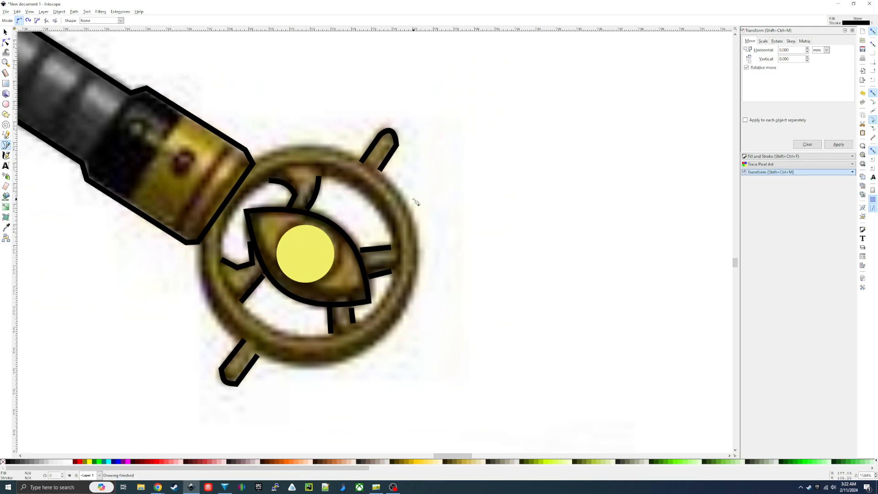
# Draw a large circle, move it over the pommel wheel and scale it to about 11.1 mm wide.
pyautogui.click(6, 105)
pyautogui.moveTo(216, 196)
pyautogui.mouseDown()
pyautogui.moveTo(471, 358)
pyautogui.moveTo(448, 407)
pyautogui.moveTo(471, 432)
pyautogui.mouseUp()
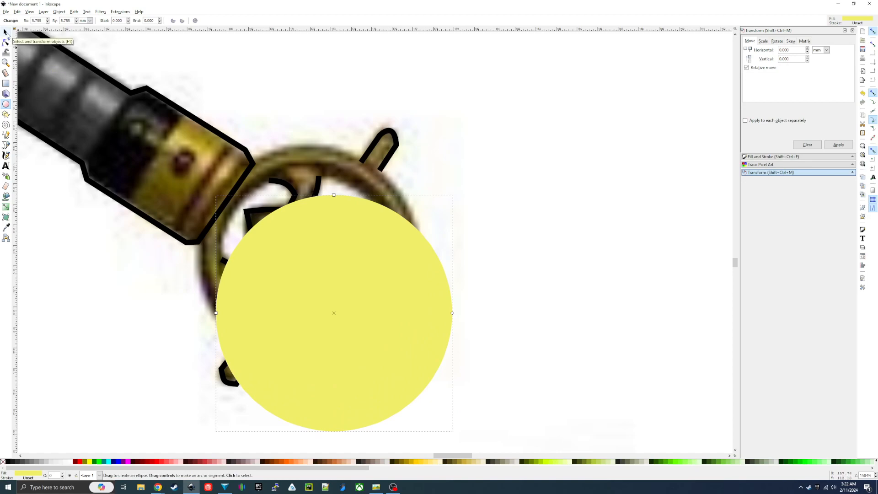
pyautogui.click(6, 33)
pyautogui.moveTo(351, 339); pyautogui.dragTo(328, 286)
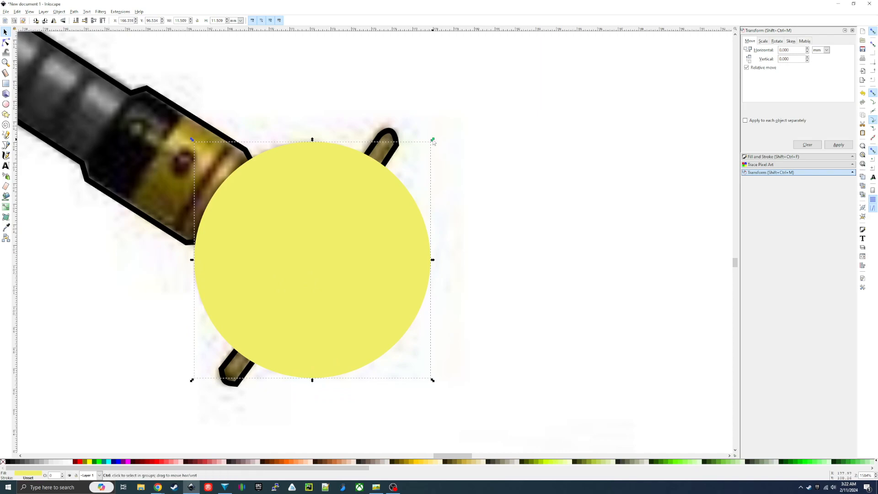
pyautogui.moveTo(433, 142); pyautogui.dragTo(424, 148)
# Remove the wheel circle's fill and give it a flat-colour stroke.
pyautogui.click(36, 476)
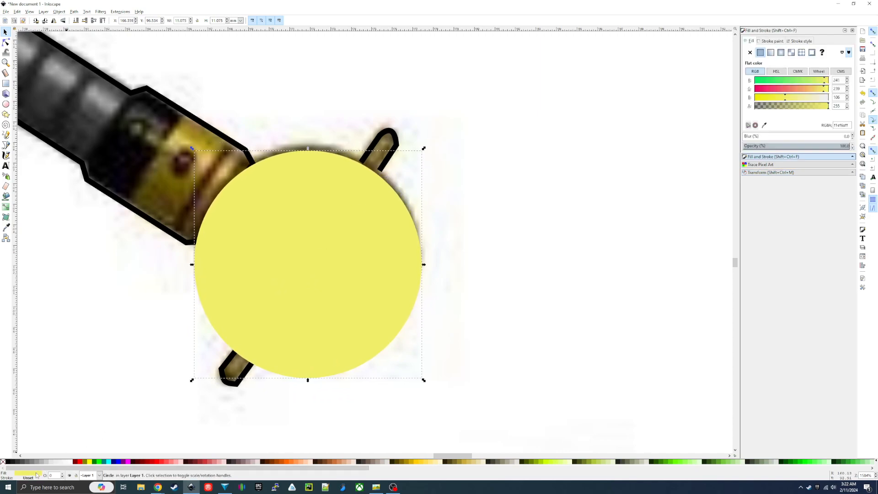
pyautogui.click(750, 52)
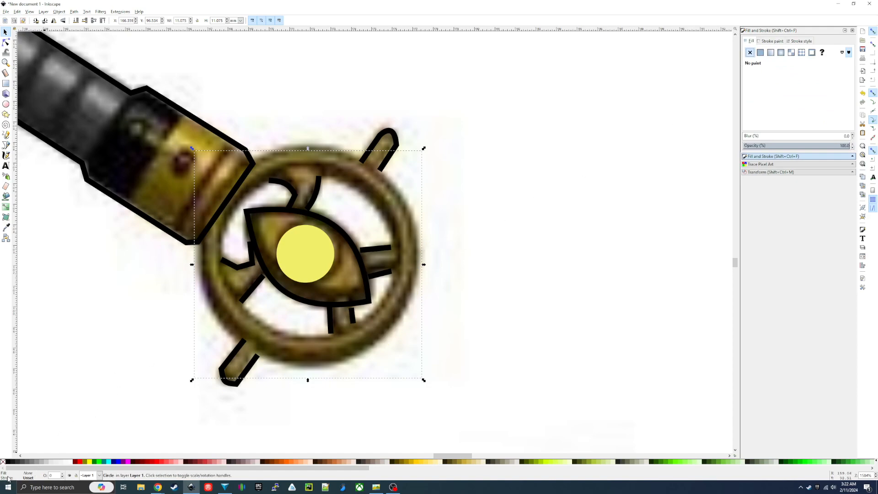
pyautogui.click(28, 477)
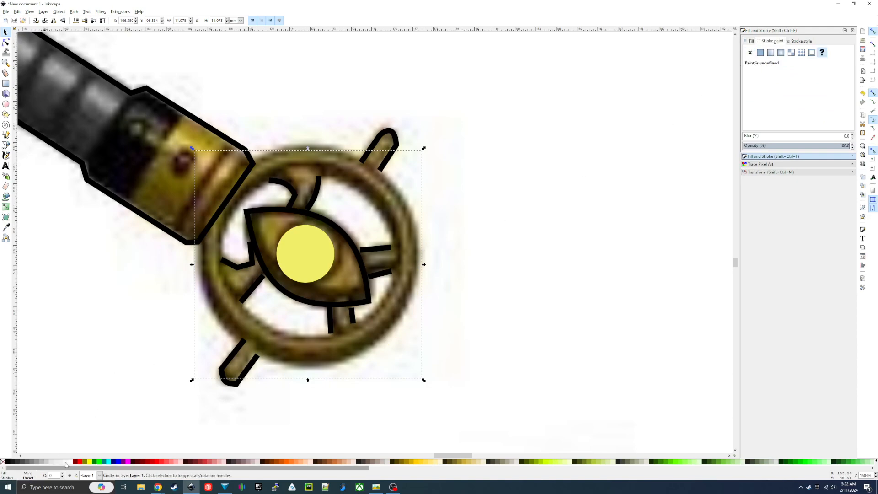
pyautogui.click(760, 53)
pyautogui.moveTo(384, 243); pyautogui.dragTo(390, 233)
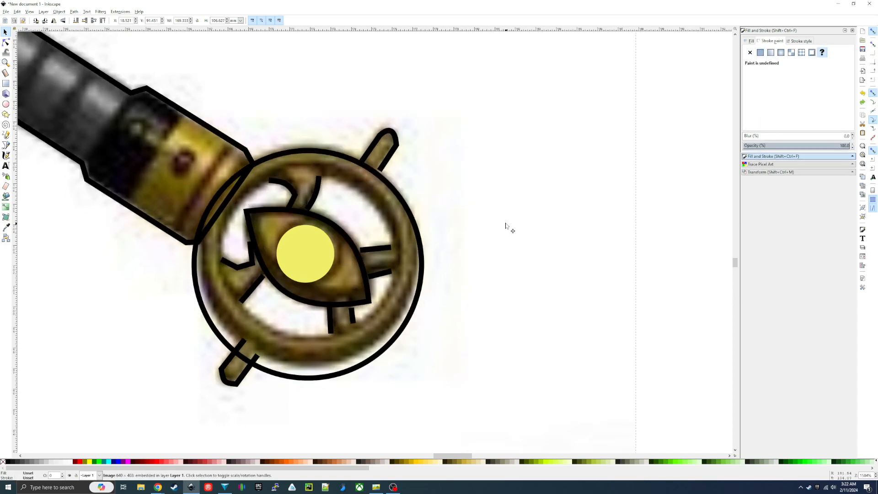
# Move and scale the wheel circle to about 11 mm wide so it matches the rim's outer edge.
pyautogui.click(199, 294)
pyautogui.moveTo(200, 295); pyautogui.dragTo(202, 287)
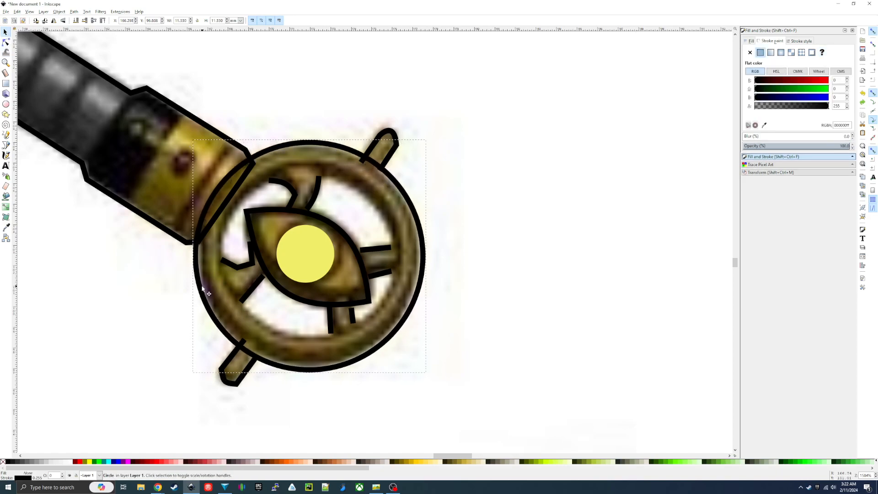
pyautogui.moveTo(426, 138); pyautogui.dragTo(422, 147)
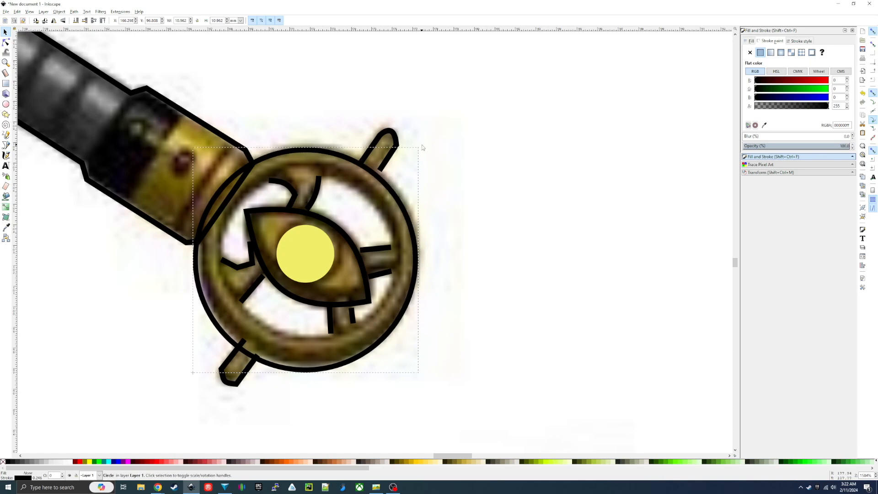
pyautogui.moveTo(401, 207); pyautogui.dragTo(405, 202)
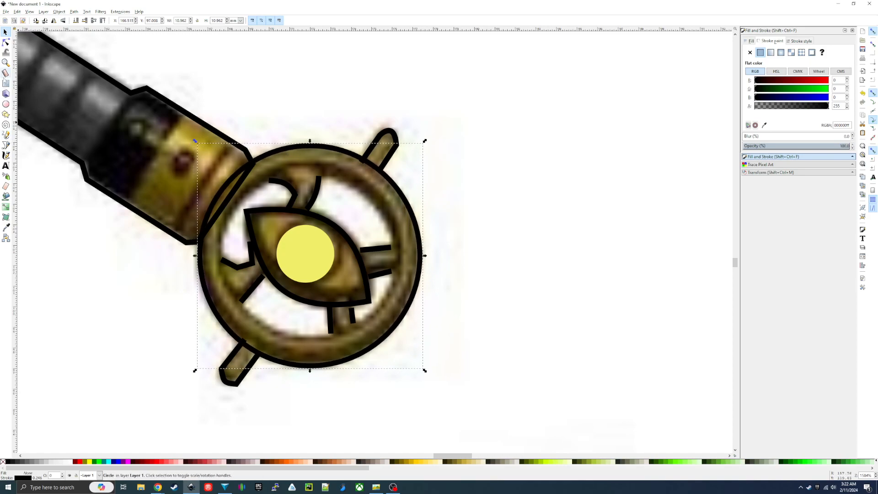
# Draw a second circle for the rim's inner edge, moving and scaling it to about 8.6 mm wide to fit the picture.
pyautogui.click(6, 104)
pyautogui.moveTo(237, 202); pyautogui.dragTo(413, 368)
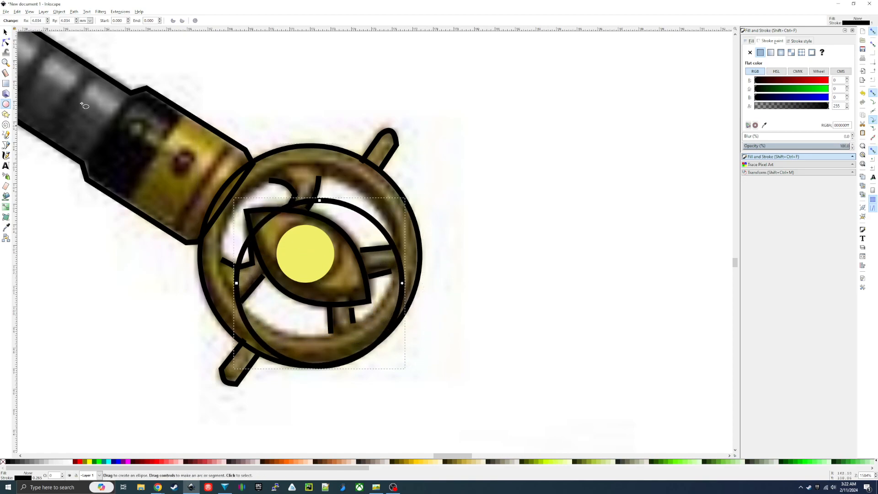
pyautogui.click(5, 32)
pyautogui.moveTo(392, 247); pyautogui.dragTo(380, 217)
pyautogui.moveTo(397, 258); pyautogui.dragTo(400, 256)
pyautogui.moveTo(376, 208); pyautogui.dragTo(375, 208)
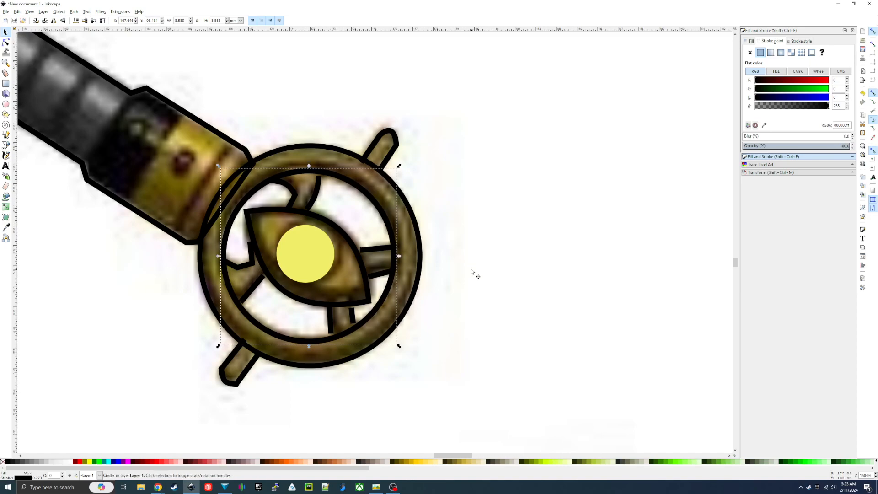
# Delete the sword reference picture from beneath the traced outlines.
pyautogui.scroll(-6, 473, 269)
pyautogui.click(413, 332)
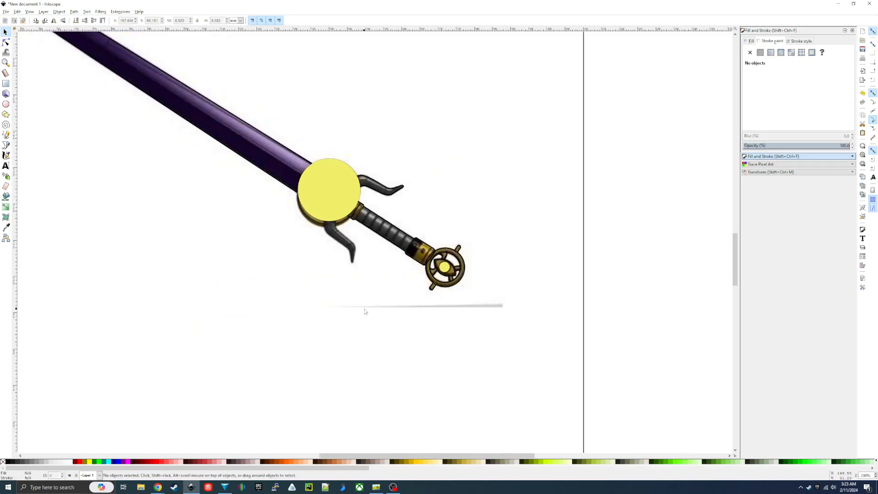
pyautogui.scroll(-1, 364, 309)
pyautogui.moveTo(364, 279); pyautogui.dragTo(419, 372)
pyautogui.click(394, 320)
pyautogui.press('Delete')
# Remove the fill of the large guard circle and give it a flat-colour stroke.
pyautogui.moveTo(328, 323); pyautogui.dragTo(352, 340)
pyautogui.click(421, 311)
pyautogui.click(750, 41)
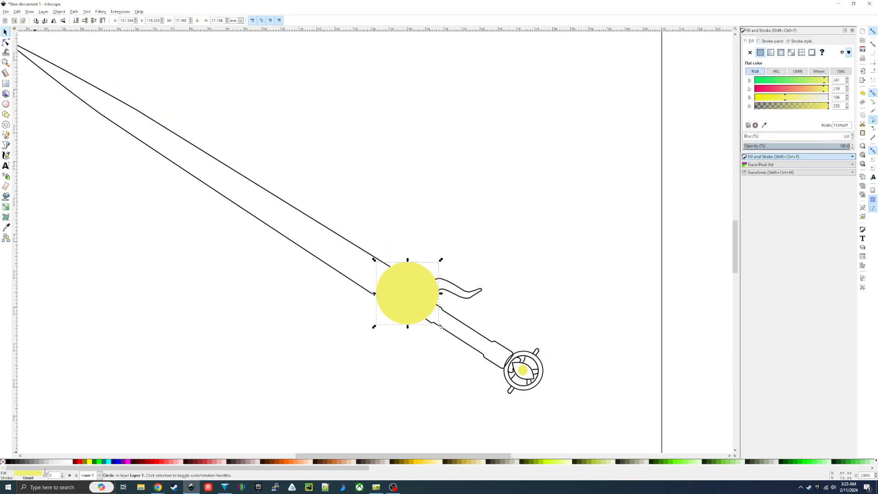
pyautogui.click(750, 52)
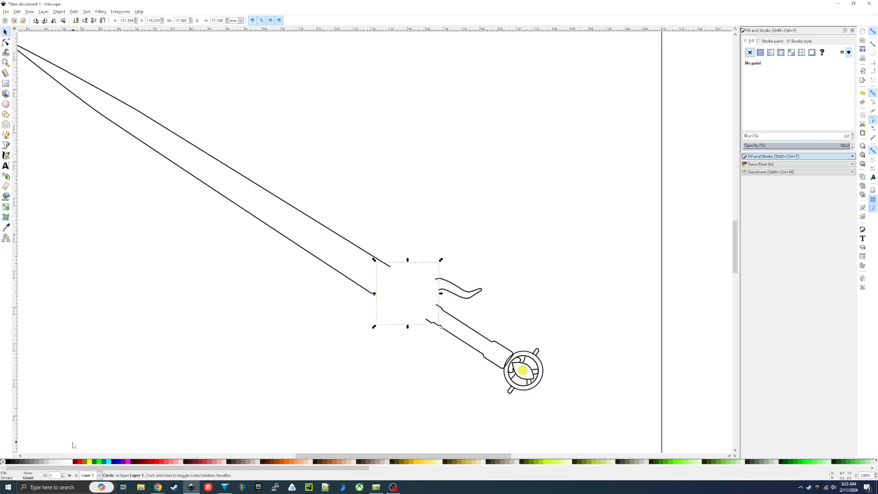
pyautogui.click(28, 478)
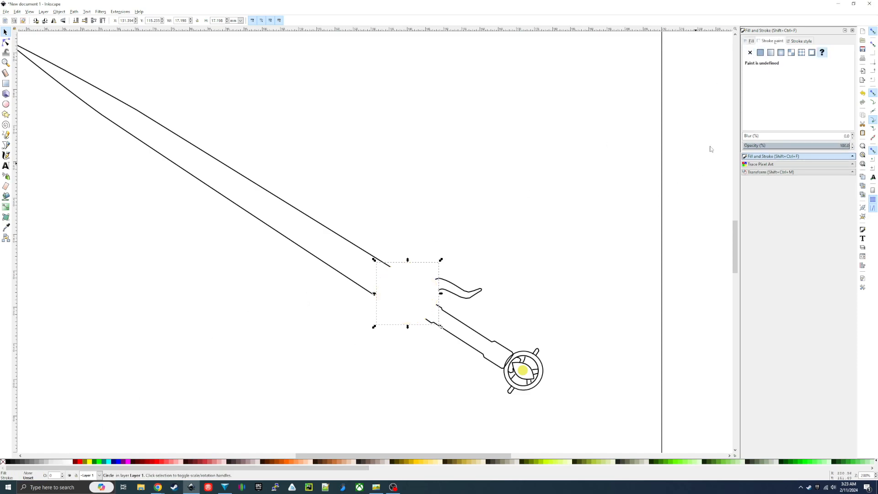
pyautogui.click(760, 53)
pyautogui.click(481, 251)
pyautogui.moveTo(478, 220)
pyautogui.mouseDown()
pyautogui.moveTo(525, 253)
pyautogui.moveTo(541, 237)
pyautogui.moveTo(516, 202)
pyautogui.moveTo(498, 222)
pyautogui.mouseUp()
pyautogui.scroll(-1, 516, 202)
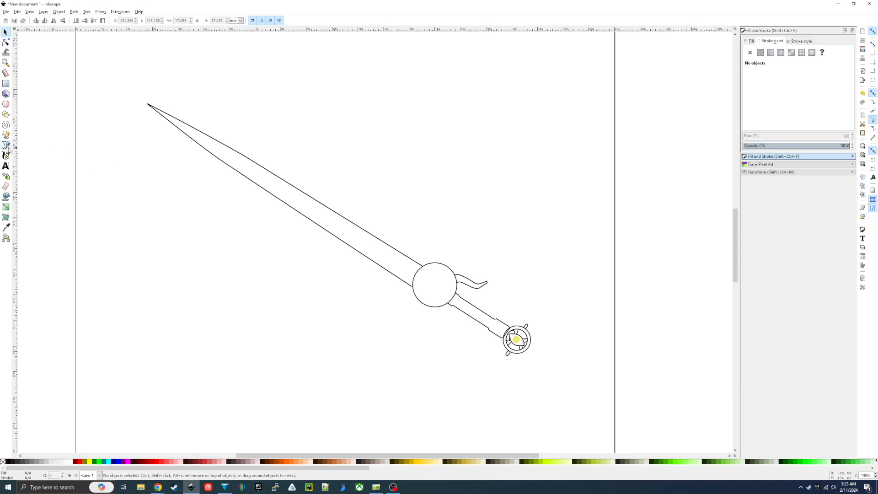
# Measure the sword's length with a temporary Pen line from the blade tip to the pommel rim, cancel the line and open Calculator.
pyautogui.click(6, 145)
pyautogui.click(147, 104)
pyautogui.moveTo(581, 369); pyautogui.dragTo(416, 273)
pyautogui.scroll(5, 368, 248)
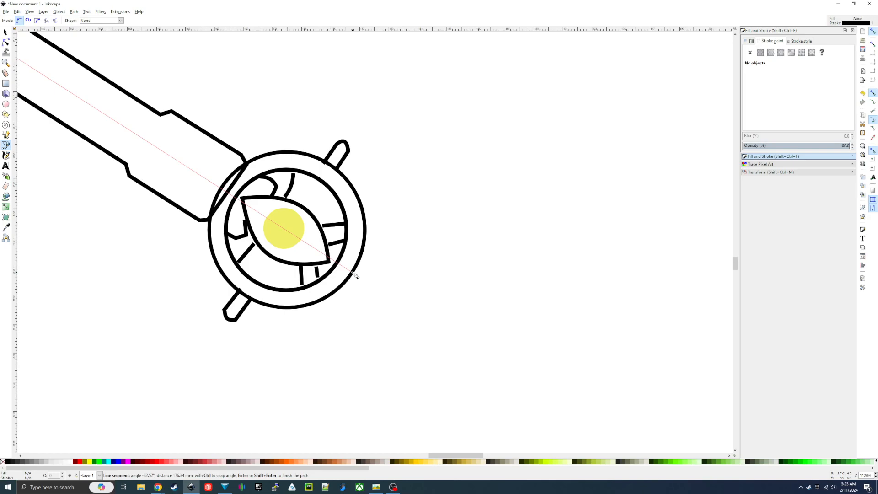
pyautogui.press('Escape')
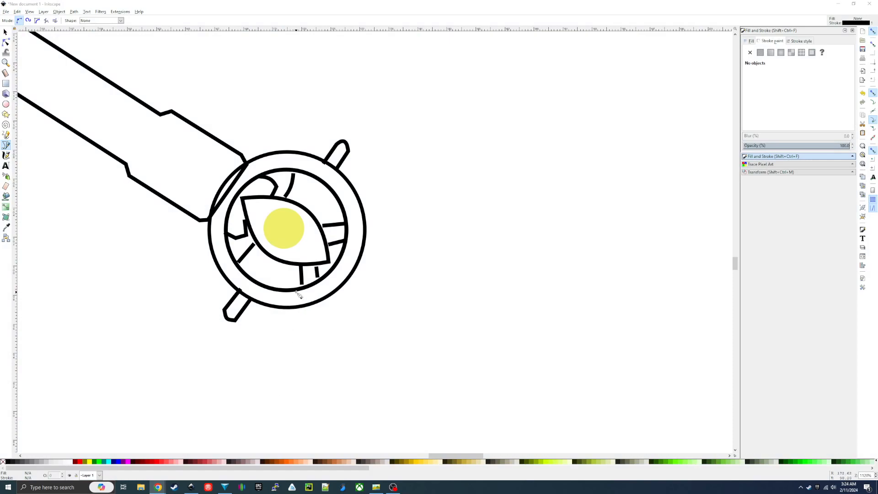
pyautogui.press('XF86Calculator')
pyautogui.moveTo(588, 169); pyautogui.dragTo(663, 150)
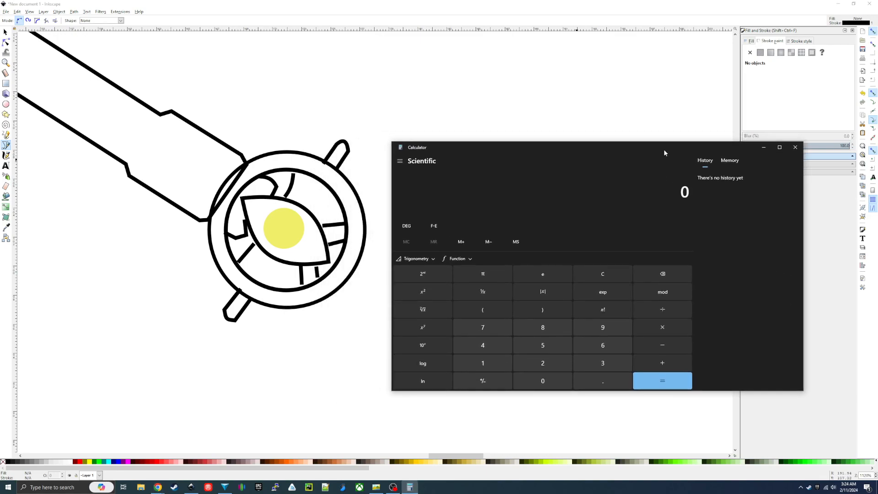
# Measure the sword again with an uncommitted line from the blade tip to the wheel rim's outer edge.
pyautogui.moveTo(286, 199); pyautogui.dragTo(485, 318)
pyautogui.scroll(-3, 487, 321)
pyautogui.moveTo(386, 243); pyautogui.dragTo(506, 321)
pyautogui.scroll(-2, 503, 320)
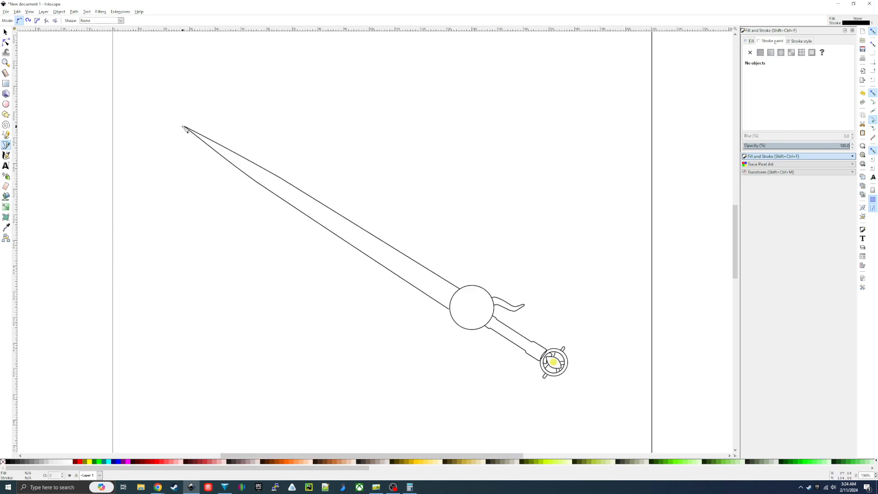
pyautogui.click(185, 126)
pyautogui.moveTo(501, 306); pyautogui.dragTo(256, 186)
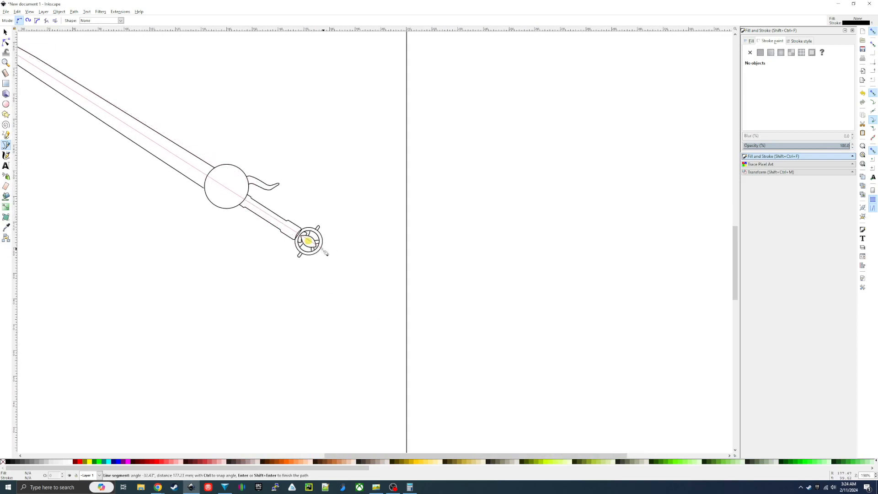
pyautogui.scroll(4, 313, 255)
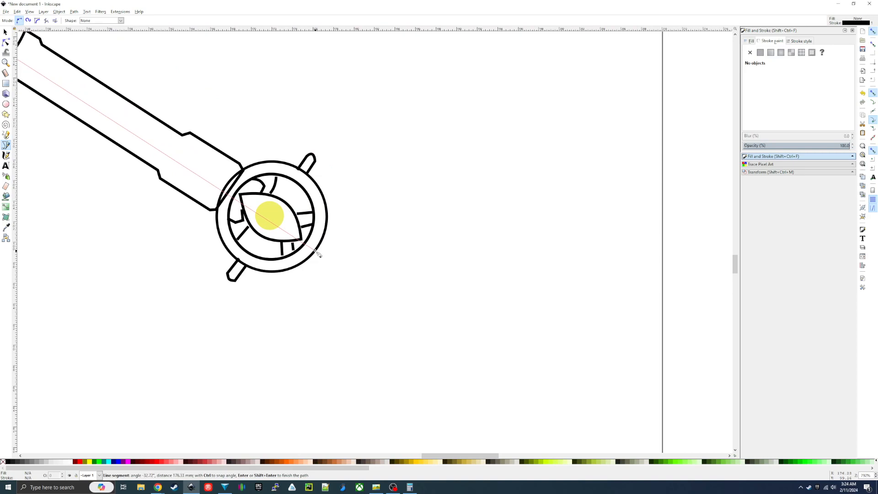
pyautogui.press('Escape')
# Switch to Calculator and work out the scale factor by dividing 176 by 1372 and taking the reciprocal.
pyautogui.click(410, 487)
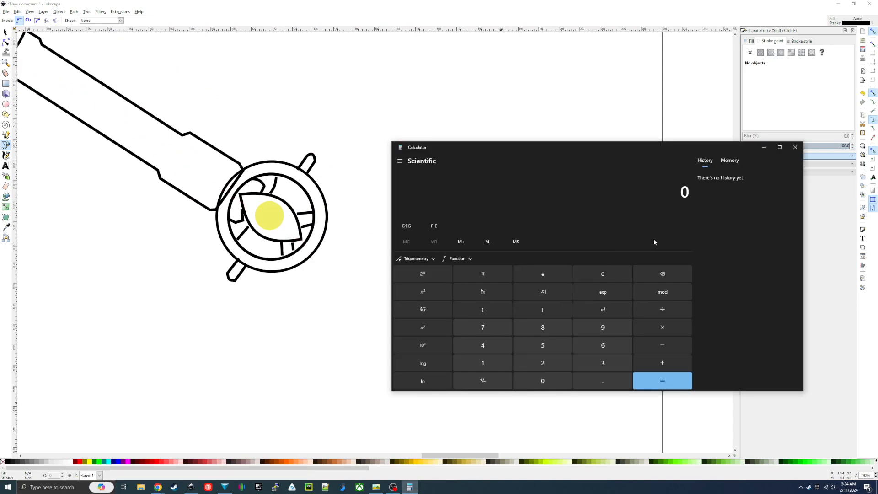
pyautogui.write('176 + ')
pyautogui.write('1,372')
pyautogui.press('Return')
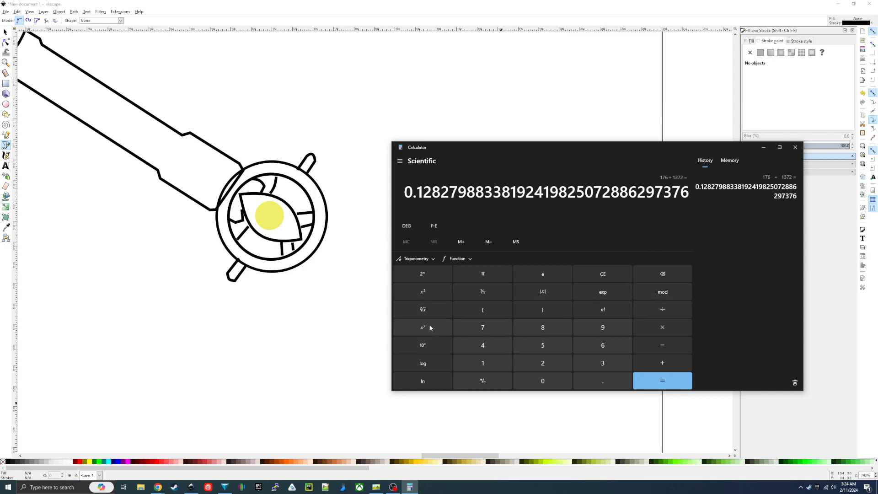
pyautogui.click(483, 291)
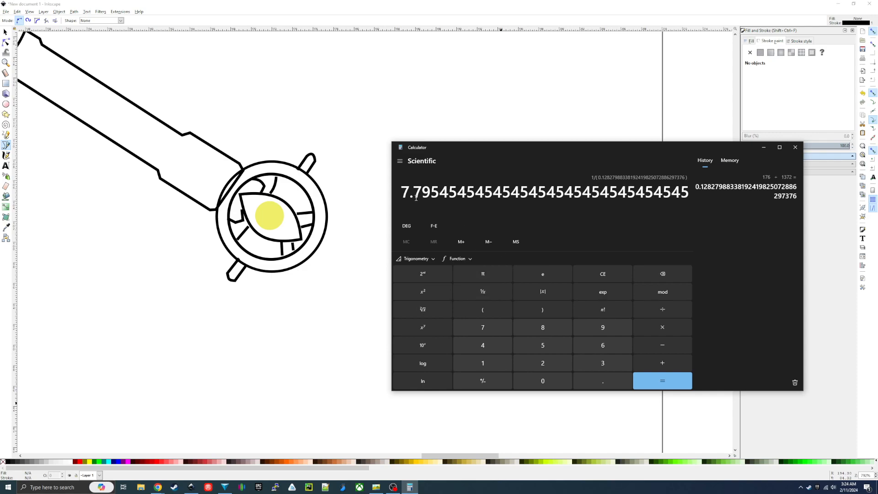
pyautogui.moveTo(403, 189); pyautogui.dragTo(430, 192)
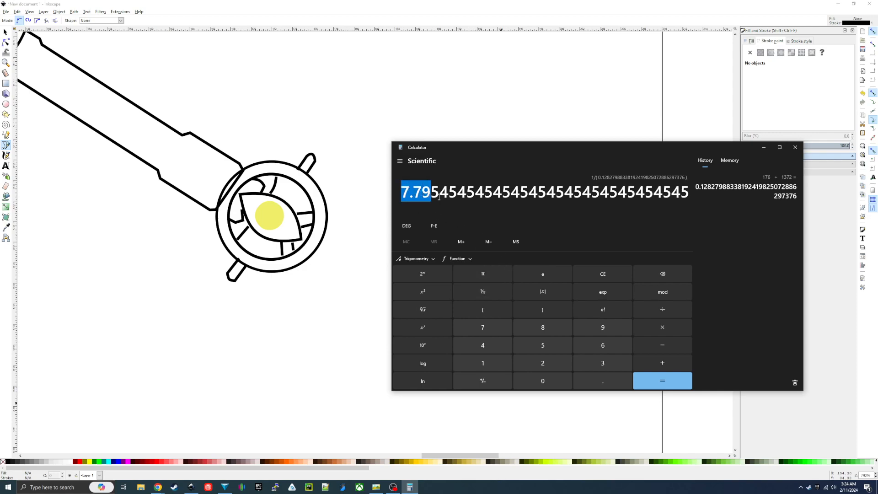
pyautogui.click(445, 197)
pyautogui.moveTo(449, 195); pyautogui.dragTo(430, 193)
pyautogui.click(401, 196)
# Select all the sword outlines in Inkscape and scale them proportionally to 780%.
pyautogui.moveTo(265, 271); pyautogui.dragTo(427, 348)
pyautogui.scroll(-5, 429, 346)
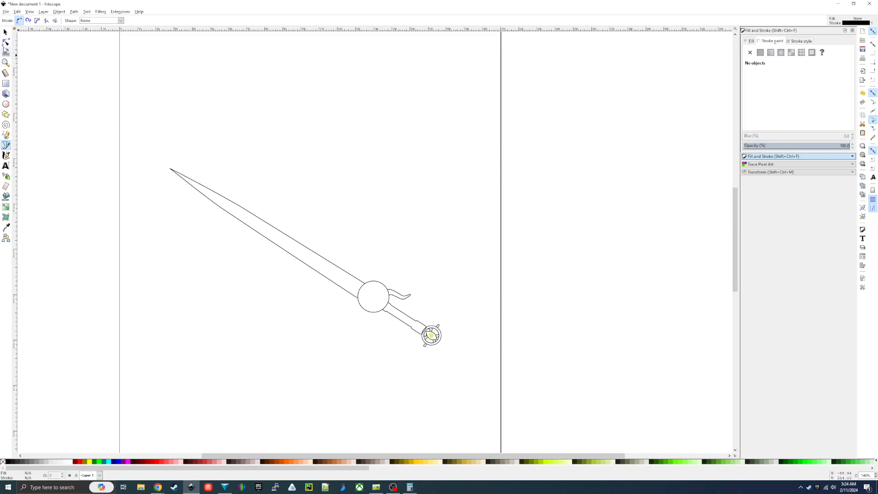
pyautogui.click(6, 42)
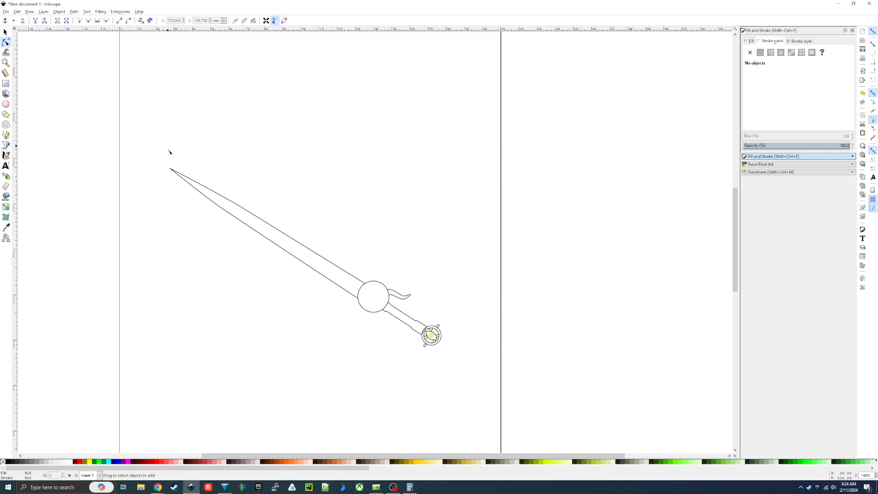
pyautogui.click(6, 32)
pyautogui.moveTo(137, 126); pyautogui.dragTo(482, 397)
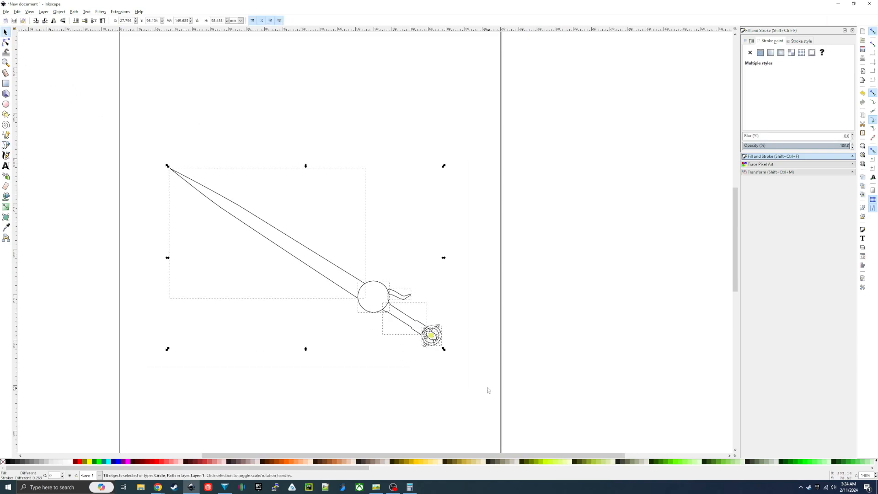
pyautogui.hotkey('shift', 'ctrl', 'm')
pyautogui.click(59, 11)
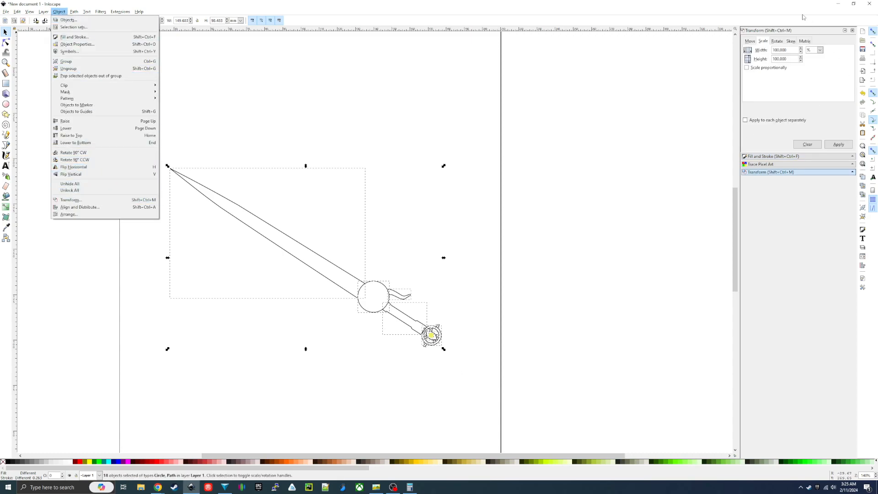
pyautogui.click(762, 41)
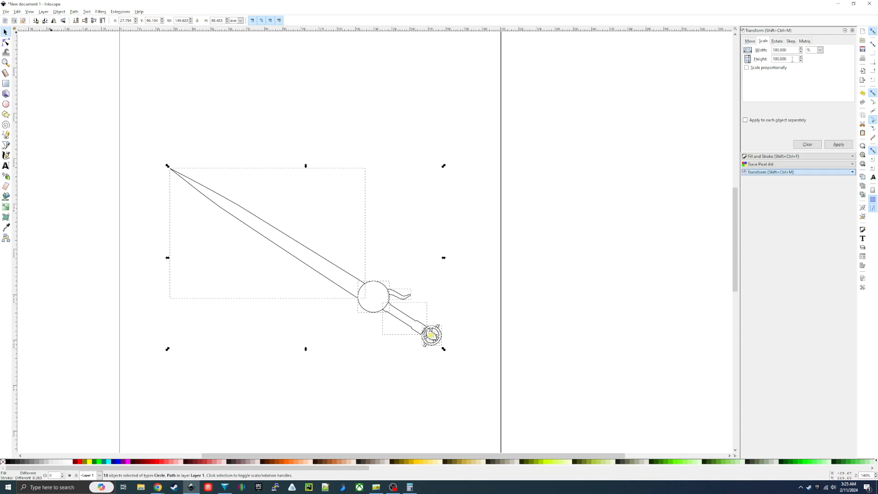
pyautogui.click(762, 69)
pyautogui.click(838, 144)
pyautogui.scroll(-6, 469, 252)
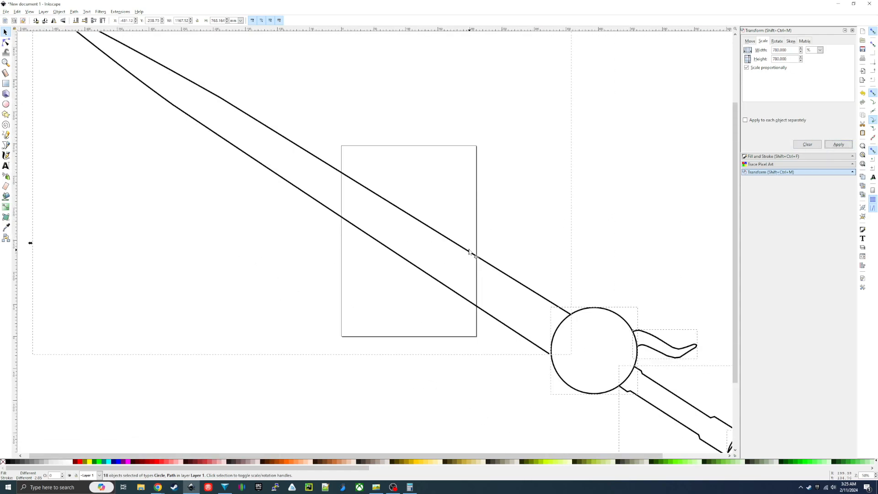
pyautogui.moveTo(557, 269); pyautogui.dragTo(475, 224)
pyautogui.click(569, 234)
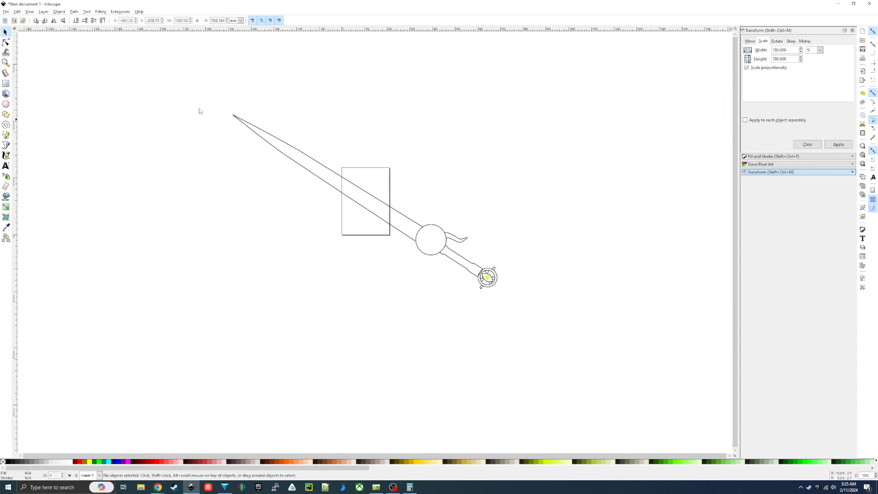
# Draw a straight check line from the blade tip to the pommel rim of the enlarged sword, and undo it.
pyautogui.click(6, 145)
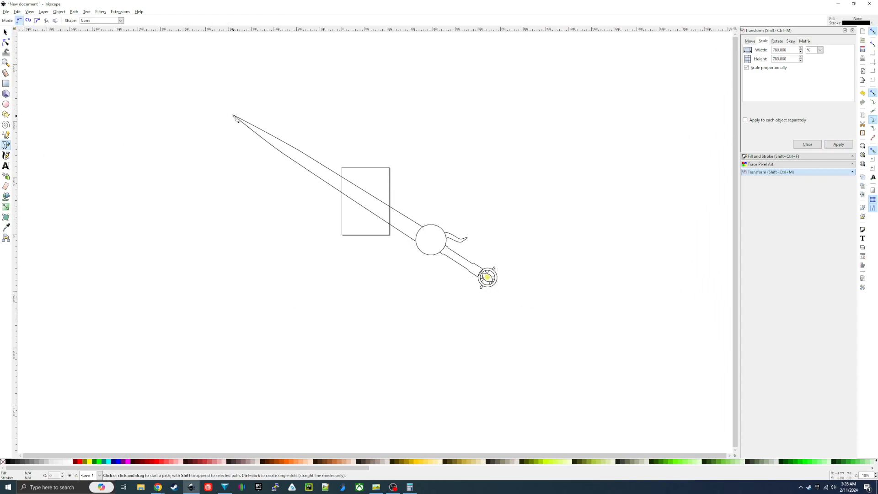
pyautogui.click(236, 118)
pyautogui.scroll(6, 512, 298)
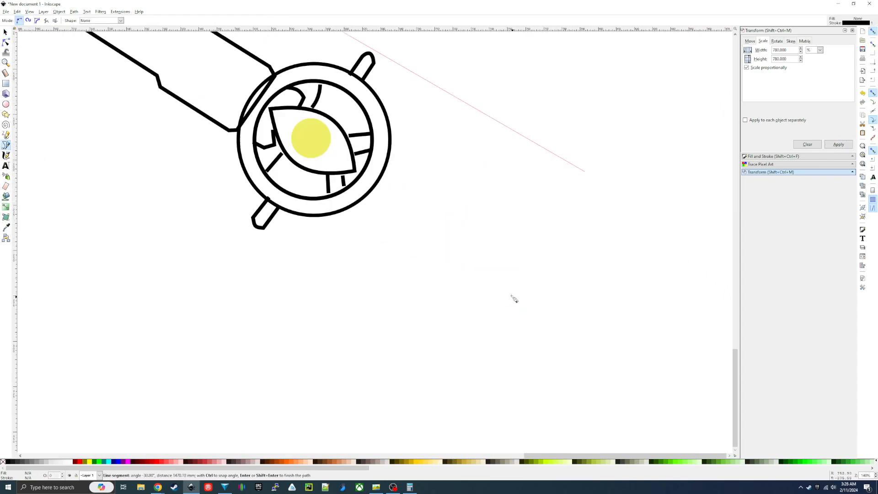
pyautogui.click(378, 184)
pyautogui.press('Return')
pyautogui.moveTo(411, 182); pyautogui.dragTo(470, 251)
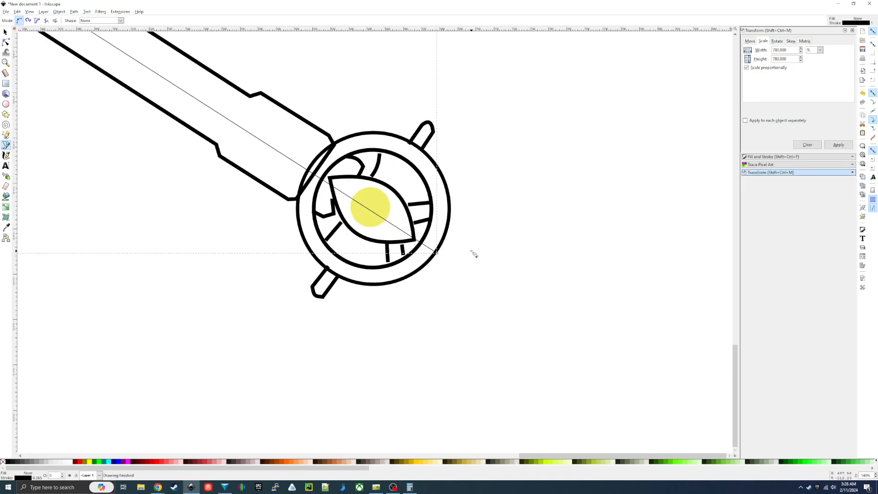
pyautogui.scroll(-6, 474, 251)
pyautogui.moveTo(520, 216); pyautogui.dragTo(522, 269)
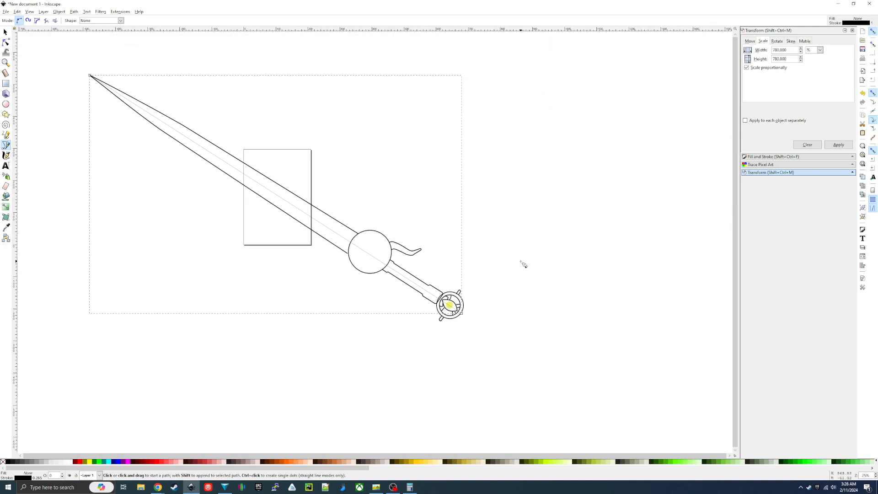
pyautogui.press('Escape')
pyautogui.hotkey('ctrl', 'z')
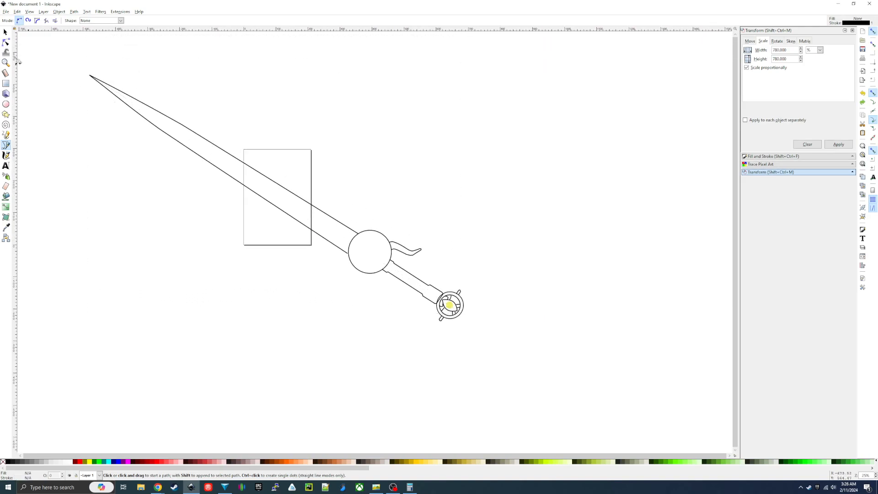
# Select all the enlarged sword outlines to check their overall extents, and clear the selection.
pyautogui.click(5, 32)
pyautogui.moveTo(74, 59); pyautogui.dragTo(510, 373)
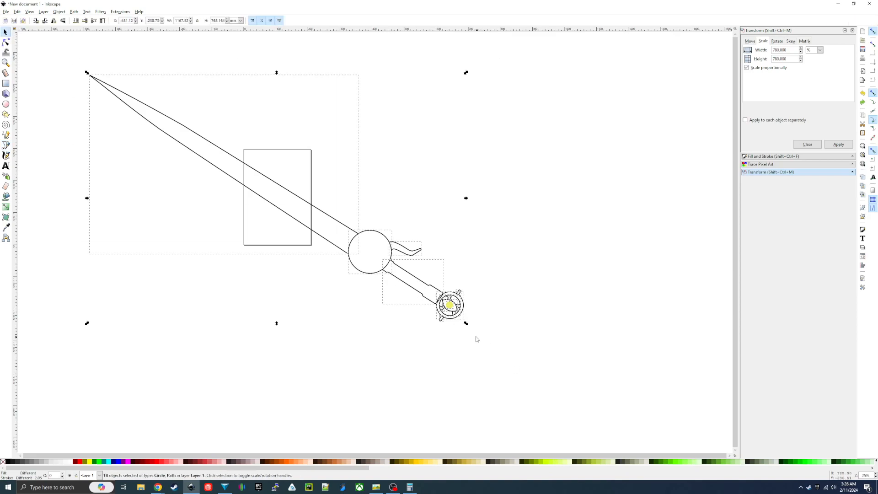
pyautogui.moveTo(467, 324); pyautogui.dragTo(468, 300)
pyautogui.click(553, 274)
pyautogui.moveTo(456, 226); pyautogui.dragTo(499, 268)
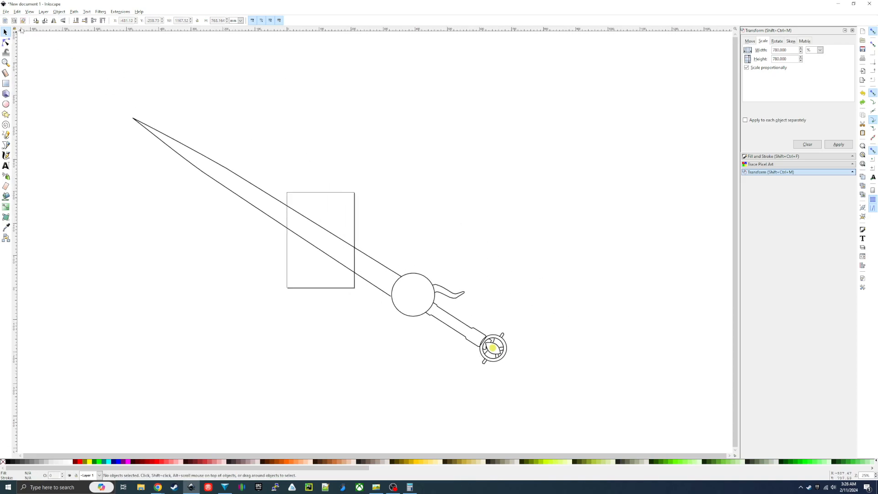
# Save the drawing to the Desktop as a Portable Document Format file named drawing, using the default PDF 1.5 options.
pyautogui.click(6, 12)
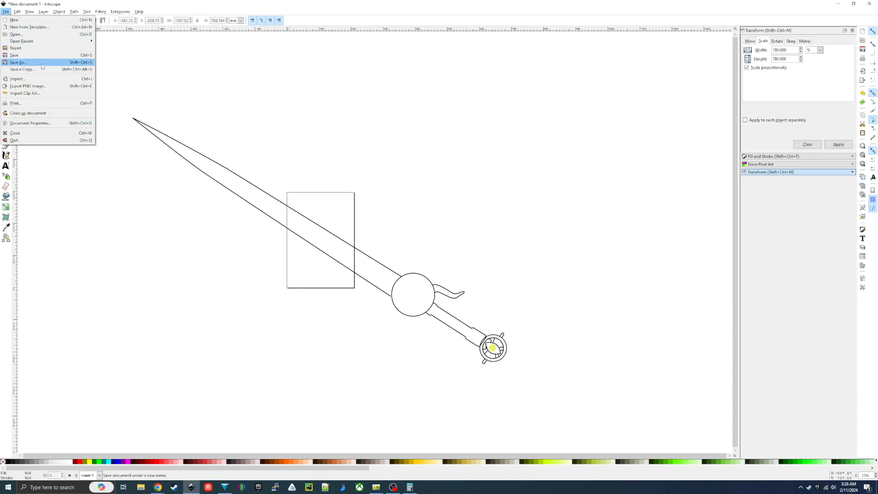
pyautogui.click(42, 64)
pyautogui.click(135, 143)
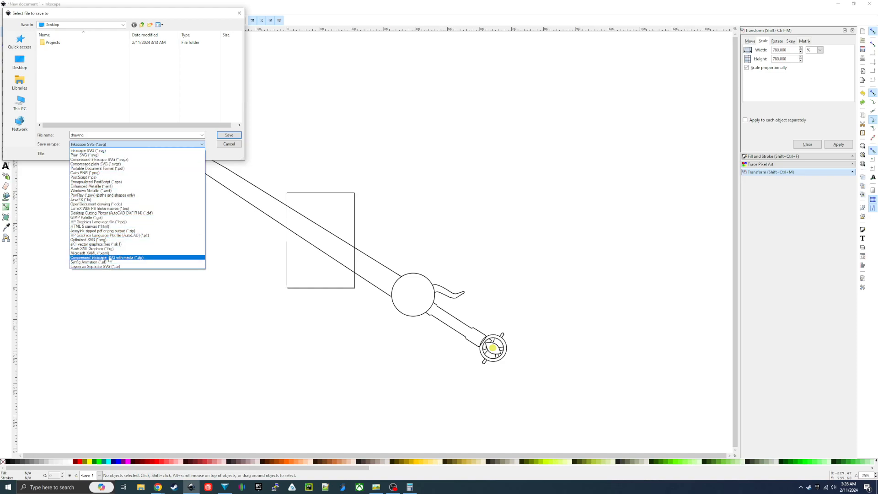
pyautogui.click(119, 170)
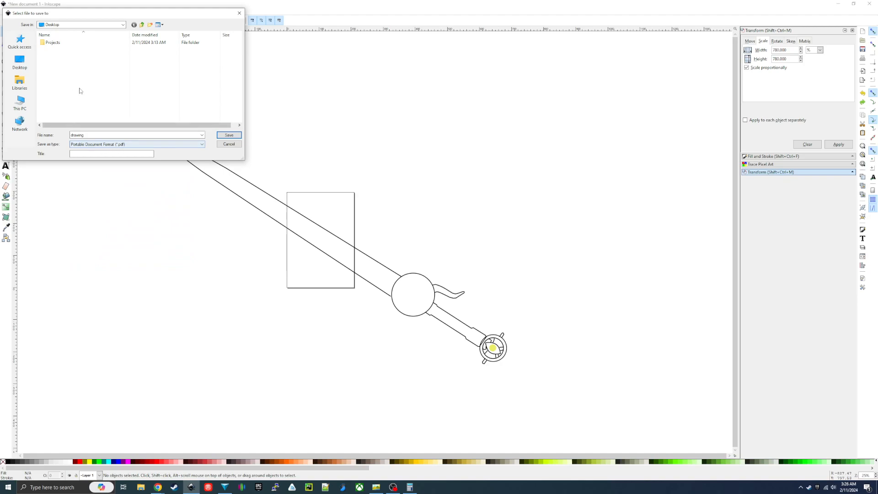
pyautogui.click(230, 136)
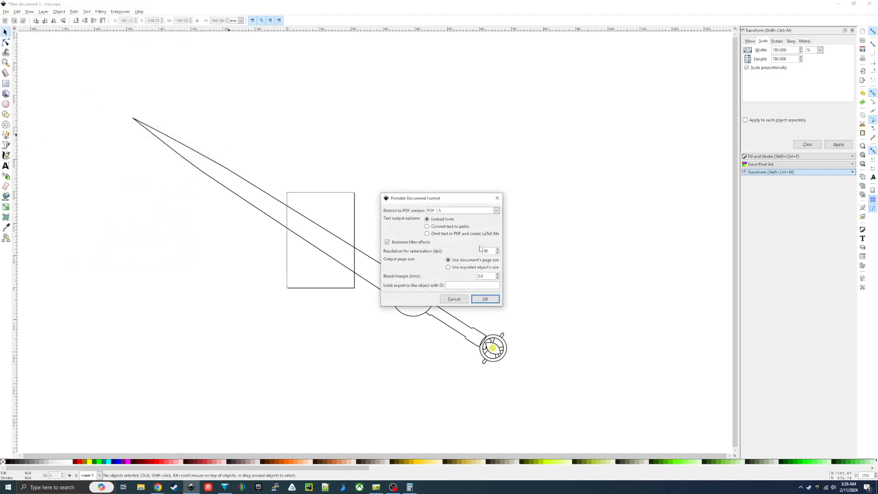
pyautogui.click(498, 301)
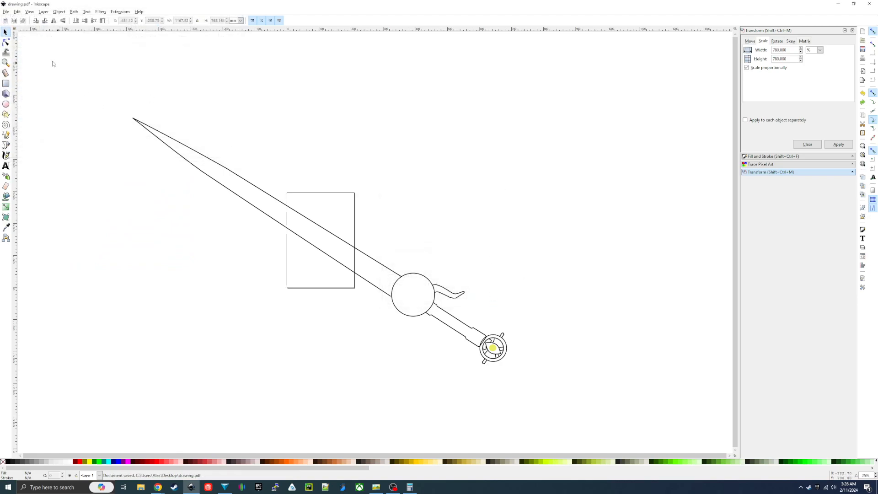
# Save the drawing to the Desktop again as an Inkscape SVG named drawing.
pyautogui.click(6, 12)
pyautogui.click(27, 61)
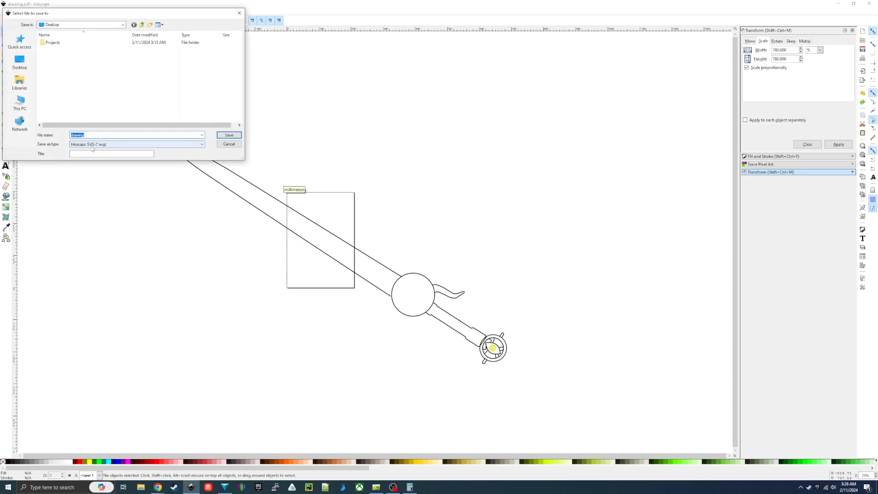
pyautogui.click(229, 135)
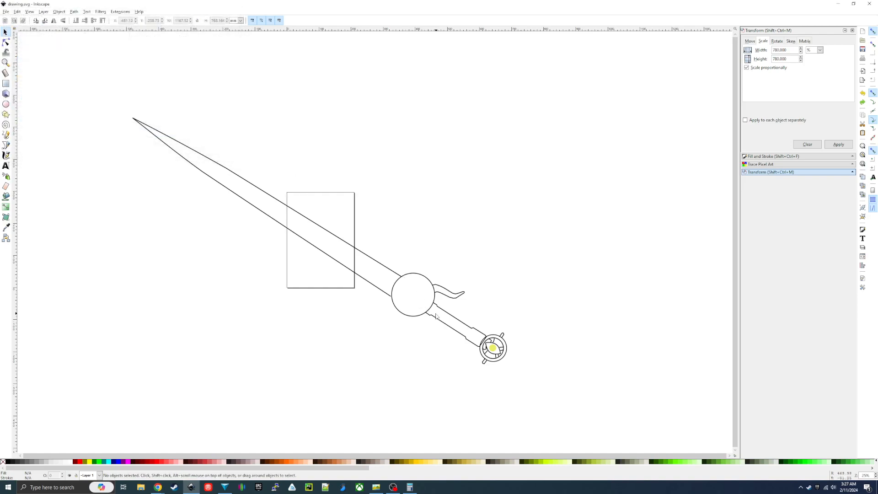
# Switch to Autodesk 123D Design and orient the empty work grid to face the front edge from above.
pyautogui.moveTo(470, 374); pyautogui.dragTo(444, 369)
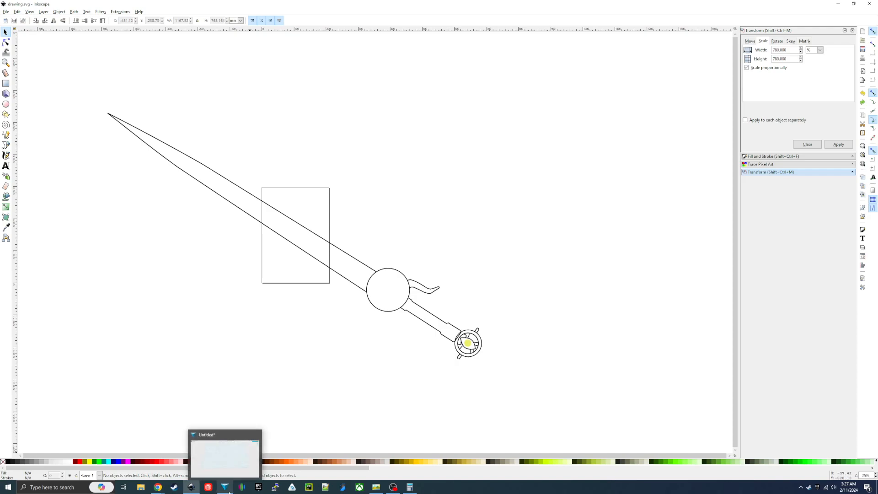
pyautogui.click(229, 491)
pyautogui.moveTo(352, 203); pyautogui.dragTo(364, 174)
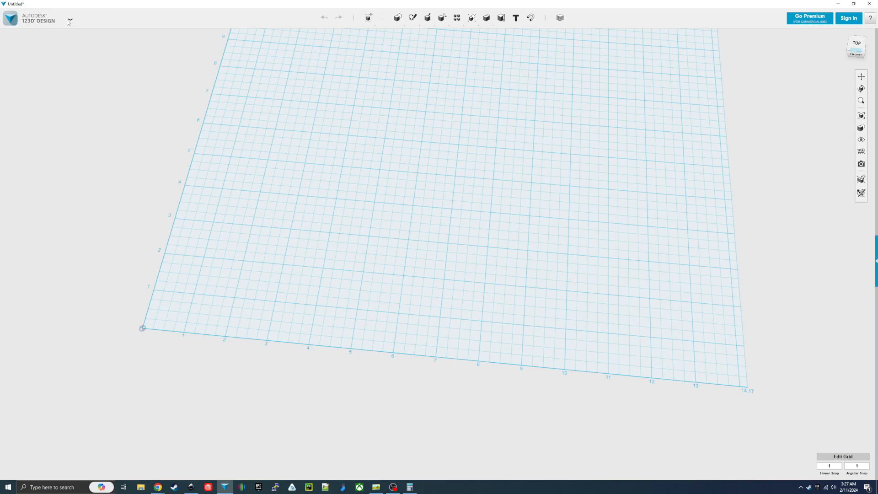
pyautogui.moveTo(262, 136); pyautogui.dragTo(273, 130)
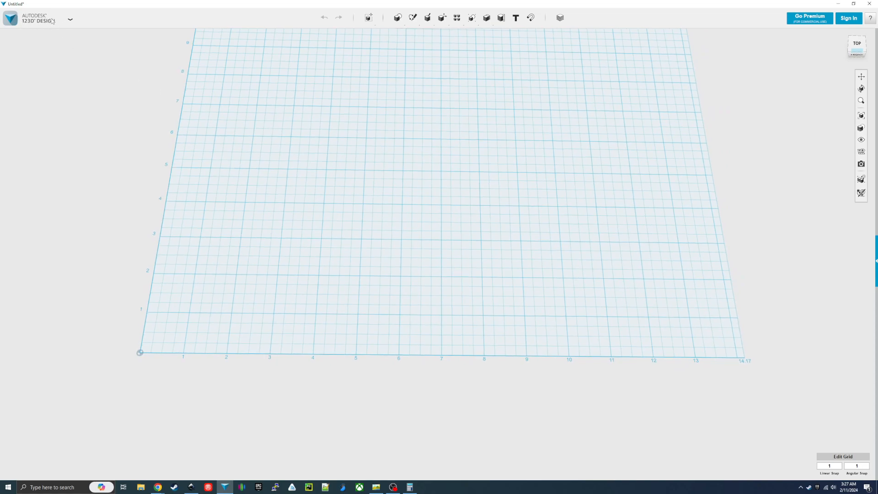
pyautogui.moveTo(348, 120); pyautogui.dragTo(357, 125)
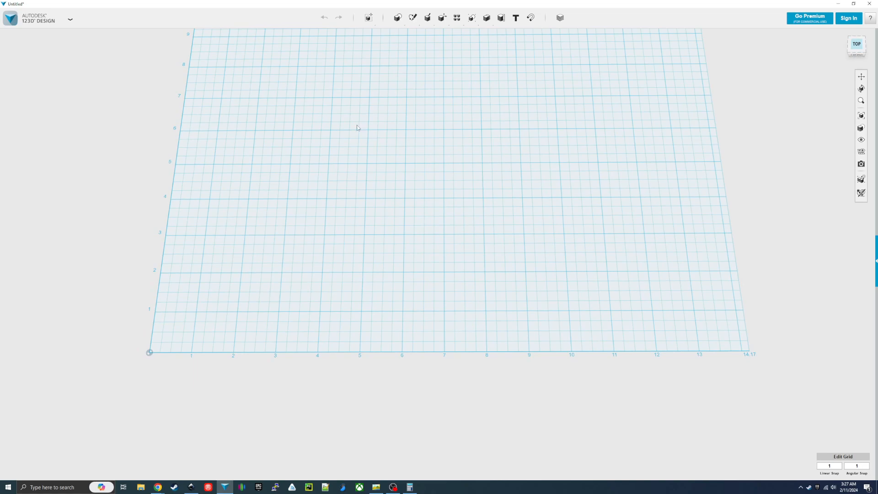
# Import the drawing SVG file from the Desktop as a sketch, confirming the SVG source app.
pyautogui.click(71, 20)
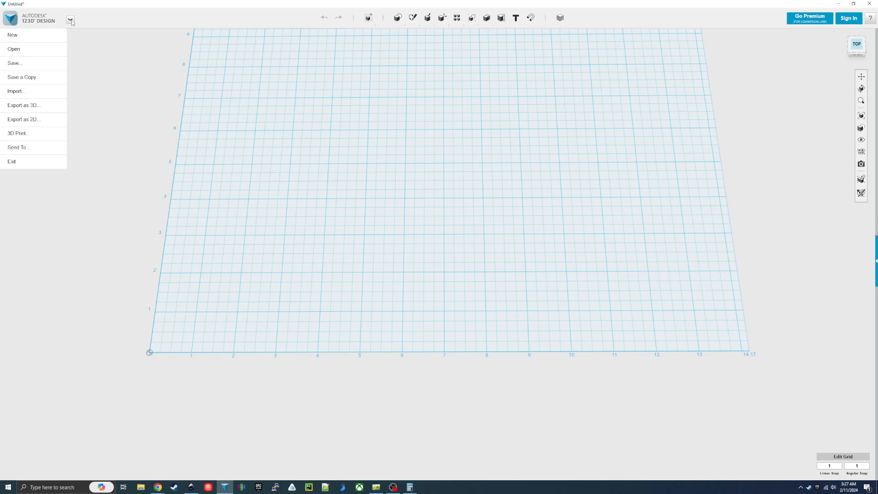
pyautogui.click(258, 96)
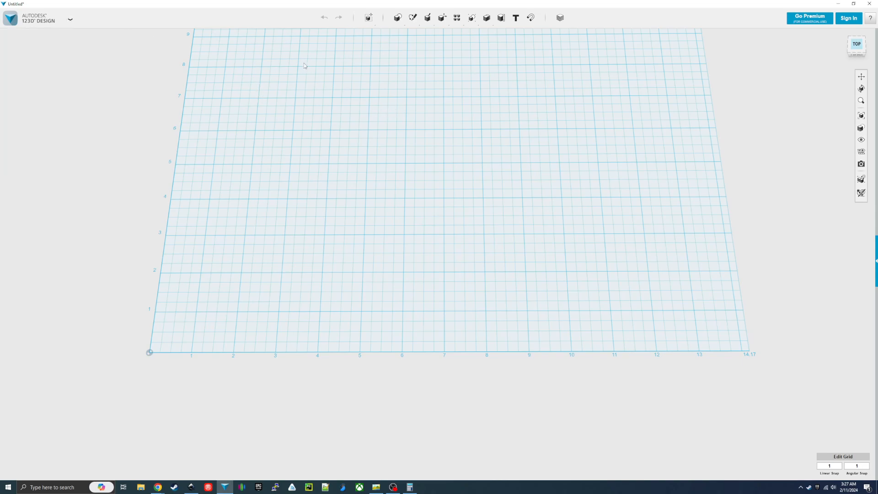
pyautogui.click(50, 19)
pyautogui.moveTo(45, 90)
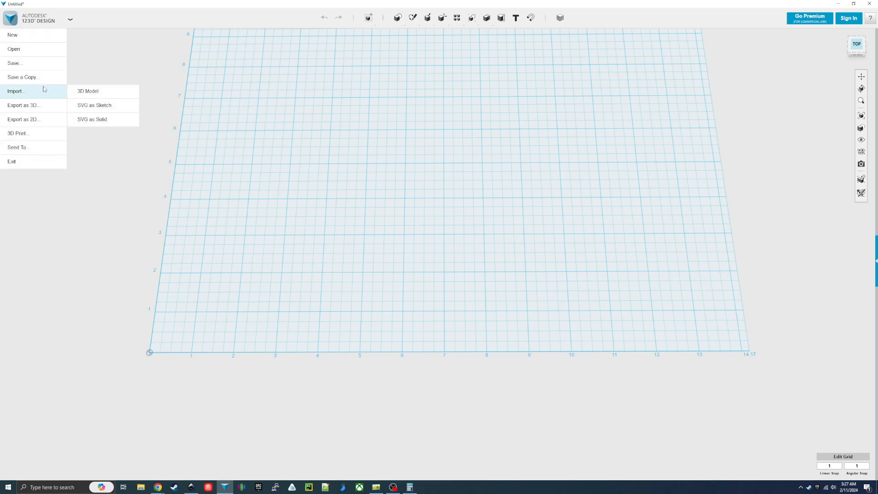
pyautogui.click(101, 107)
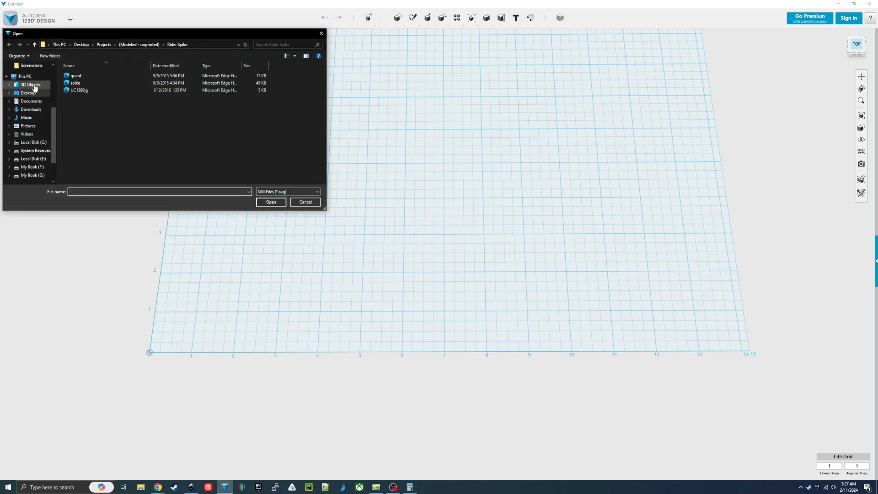
pyautogui.click(29, 93)
pyautogui.doubleClick(93, 84)
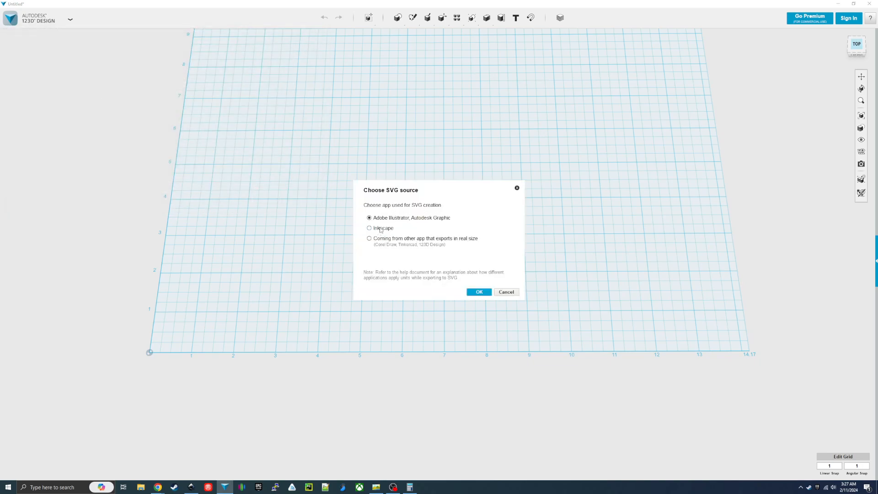
pyautogui.click(480, 292)
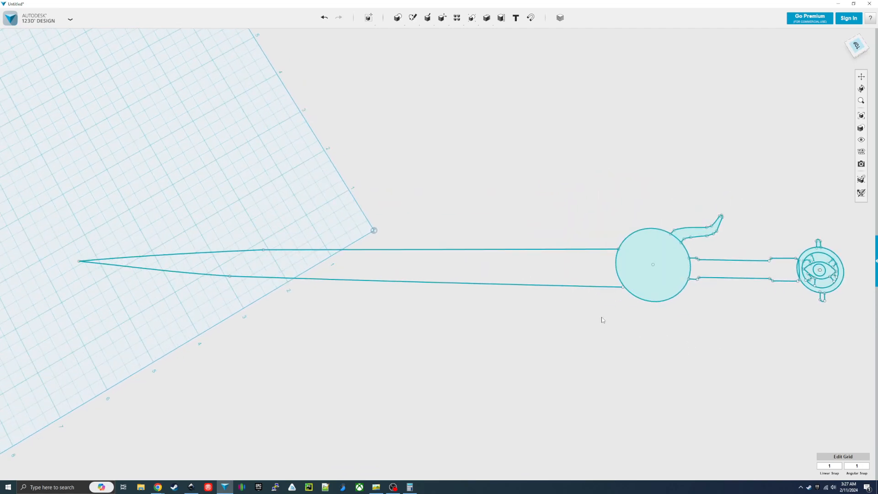
# Sketch a short polyline from the open end of the blade's lower edge to the guard circle to close the gap.
pyautogui.moveTo(412, 19)
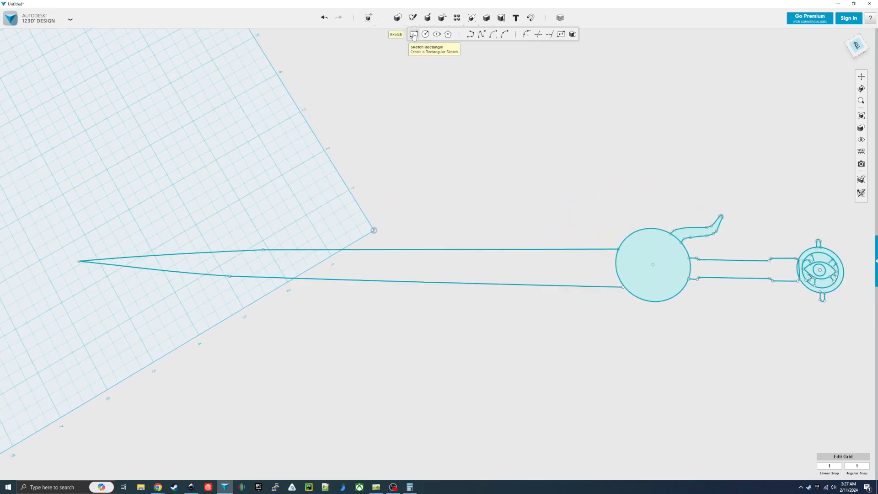
pyautogui.click(470, 35)
pyautogui.click(641, 283)
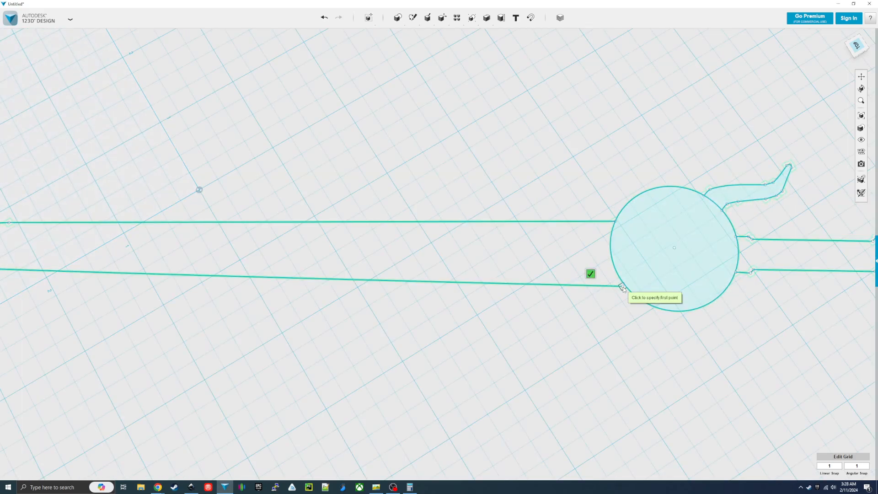
pyautogui.click(621, 287)
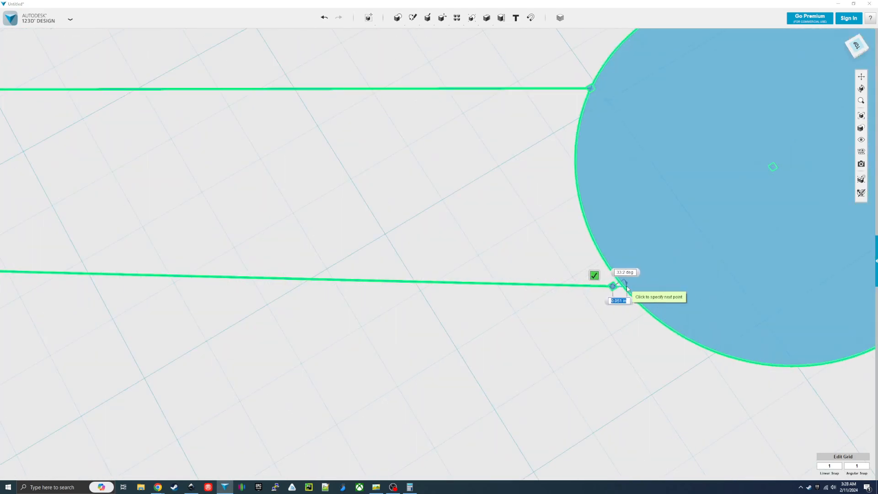
pyautogui.click(595, 275)
pyautogui.moveTo(384, 236); pyautogui.dragTo(617, 284)
pyautogui.scroll(-4, 584, 270)
pyautogui.scroll(-5, 552, 258)
pyautogui.moveTo(214, 274); pyautogui.dragTo(338, 274)
pyautogui.scroll(-3, 353, 268)
# Extend the blade's long edge line and the tip curves in the sketch to make the blade a closed profile.
pyautogui.moveTo(412, 19)
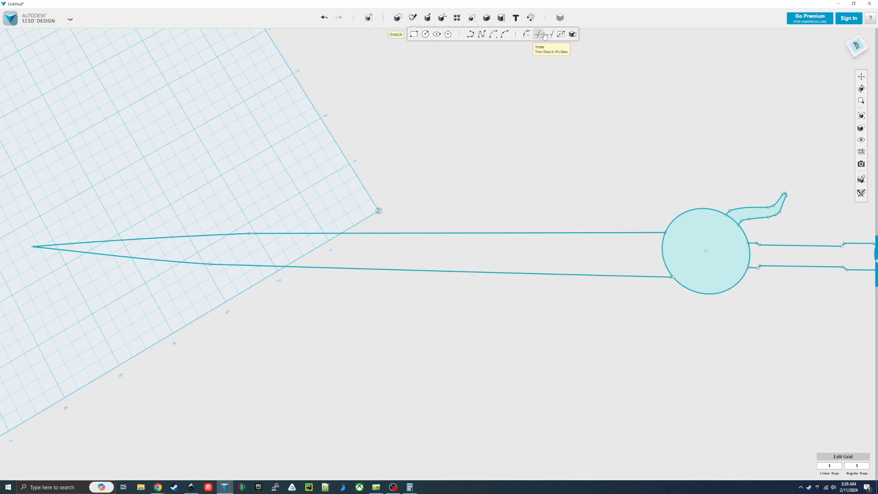
pyautogui.click(537, 234)
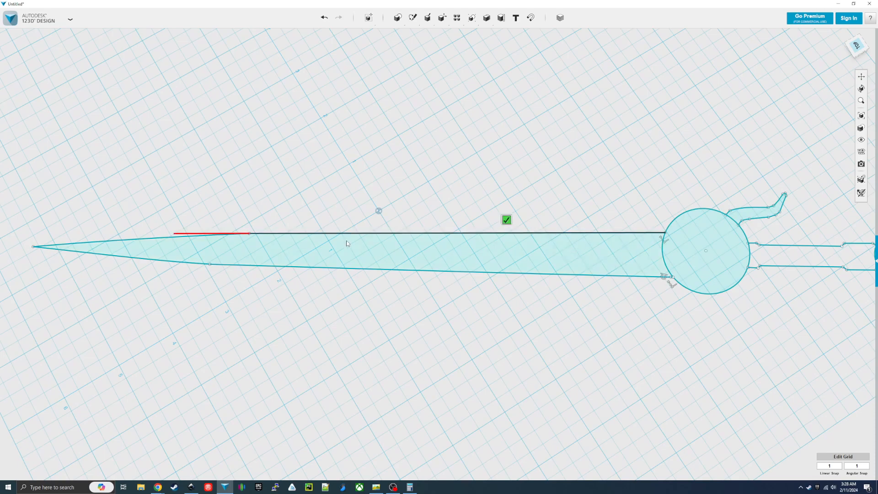
pyautogui.click(179, 263)
pyautogui.click(196, 238)
pyautogui.click(166, 224)
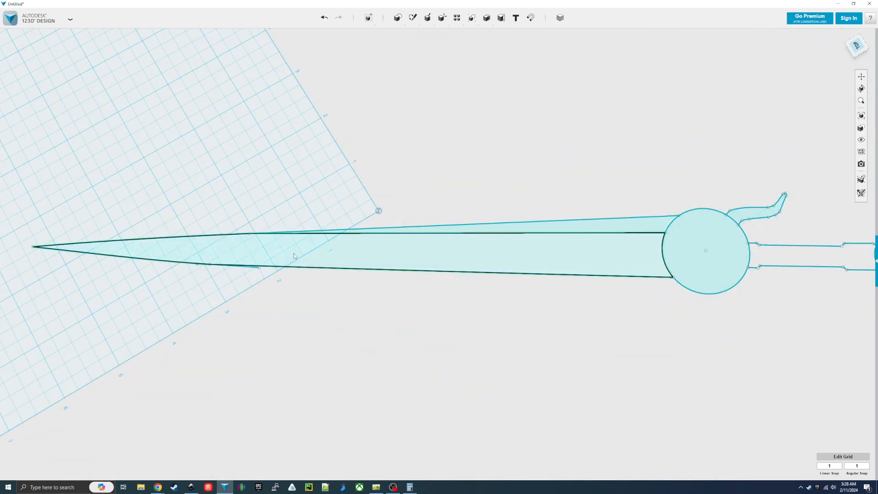
# Extrude the closed blade profile upward into a solid, leaving the guard and handle outlines as sketches.
pyautogui.click(347, 247)
pyautogui.moveTo(306, 282)
pyautogui.moveTo(402, 275); pyautogui.dragTo(454, 329)
pyautogui.click(462, 343)
pyautogui.moveTo(374, 215); pyautogui.dragTo(379, 192)
pyautogui.click(538, 135)
pyautogui.moveTo(538, 135); pyautogui.dragTo(534, 223)
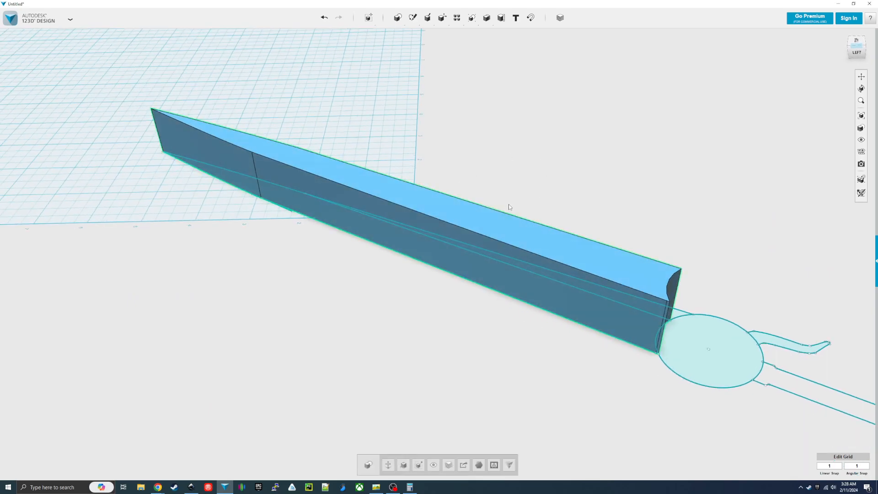
# Chamfer the four long upper edges of the blade, including the tip edges, with a distance of 0.2.
pyautogui.click(514, 217)
pyautogui.keyDown('ctrl'); pyautogui.click(487, 236); pyautogui.keyUp('ctrl')
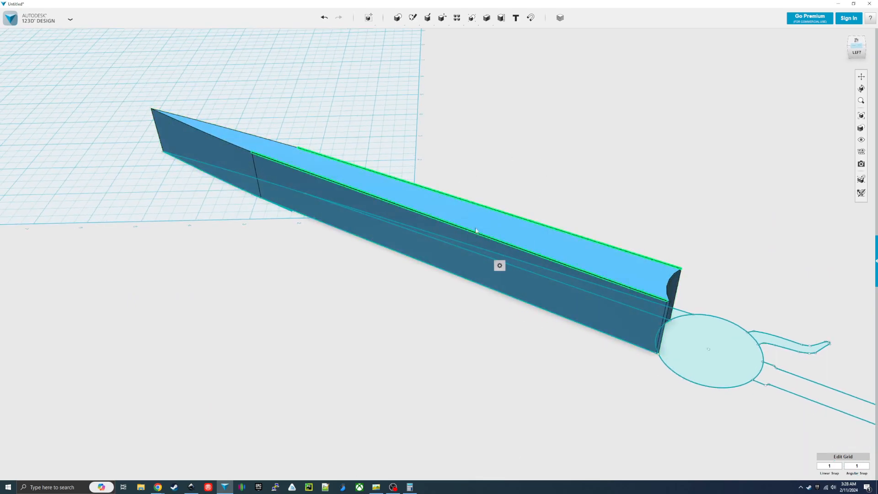
pyautogui.keyDown('ctrl'); pyautogui.click(232, 144); pyautogui.keyUp('ctrl')
pyautogui.keyDown('ctrl'); pyautogui.click(255, 137); pyautogui.keyUp('ctrl')
pyautogui.moveTo(268, 165)
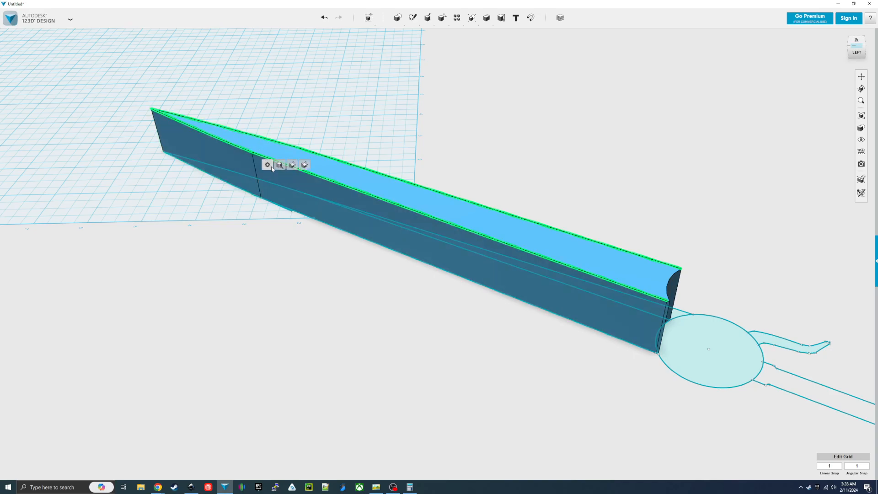
pyautogui.click(296, 169)
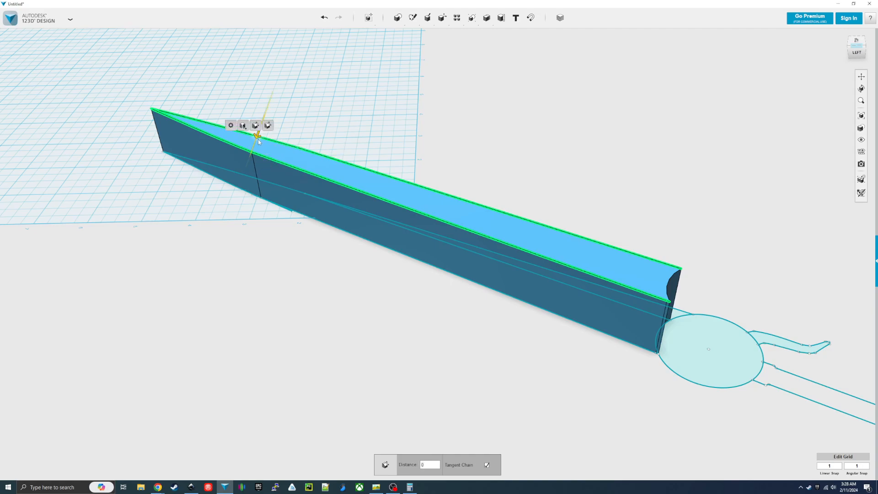
pyautogui.write('1')
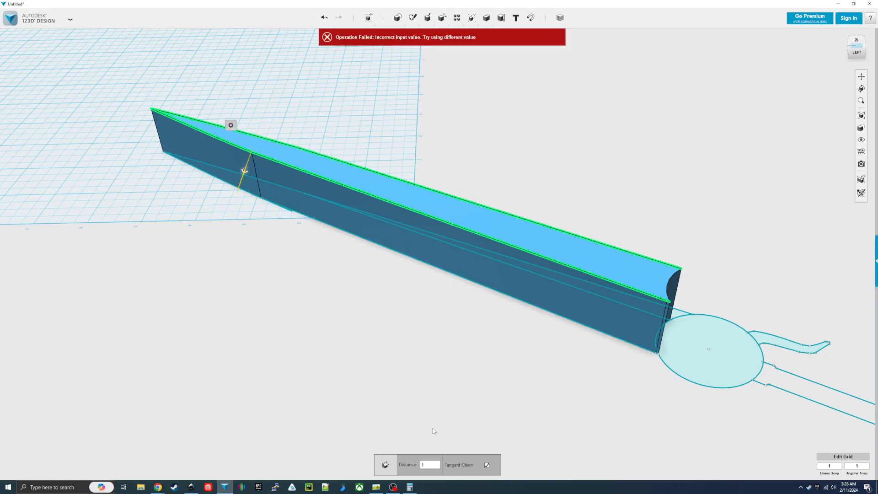
pyautogui.write('0.1')
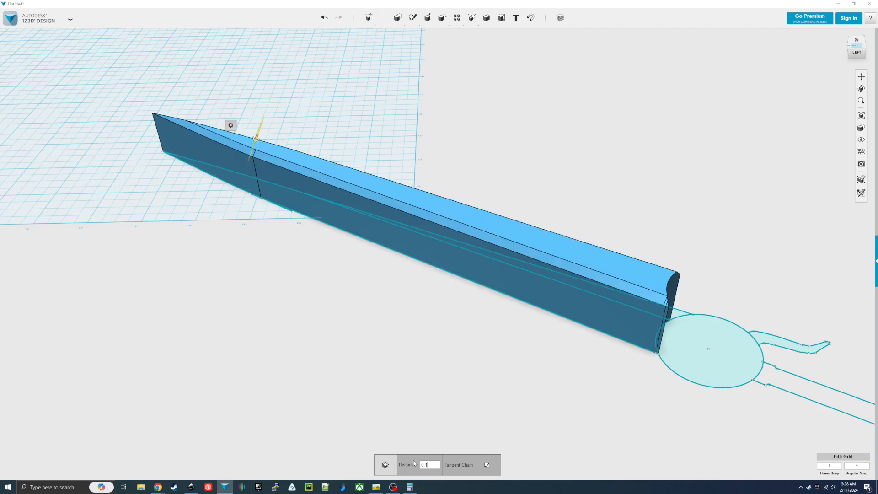
pyautogui.write('0.2')
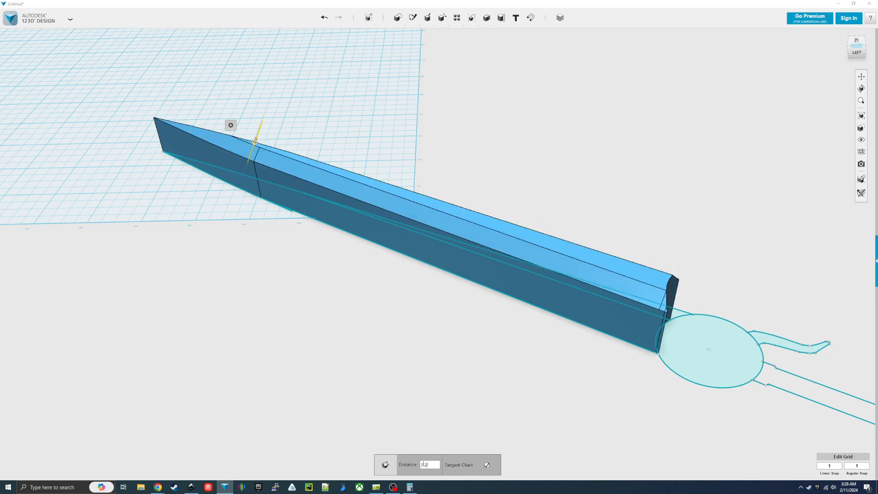
pyautogui.moveTo(442, 364); pyautogui.dragTo(374, 366)
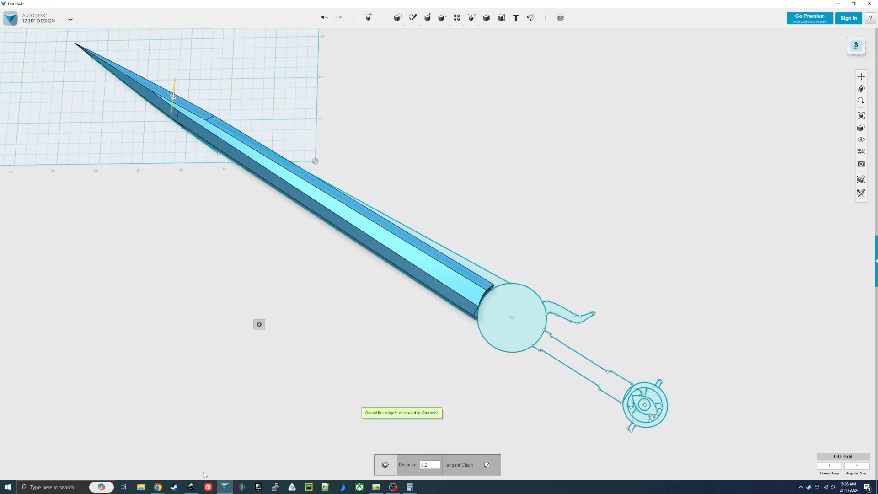
# Check the sword outline in the Inkscape drawing, return to 123D Design, and finish the blade chamfer.
pyautogui.moveTo(193, 486)
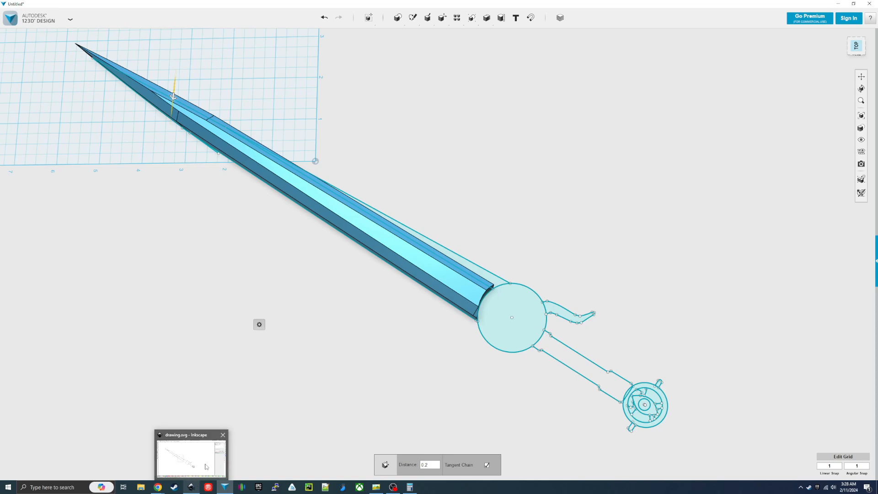
pyautogui.click(207, 464)
pyautogui.rightClick(207, 464)
pyautogui.click(401, 401)
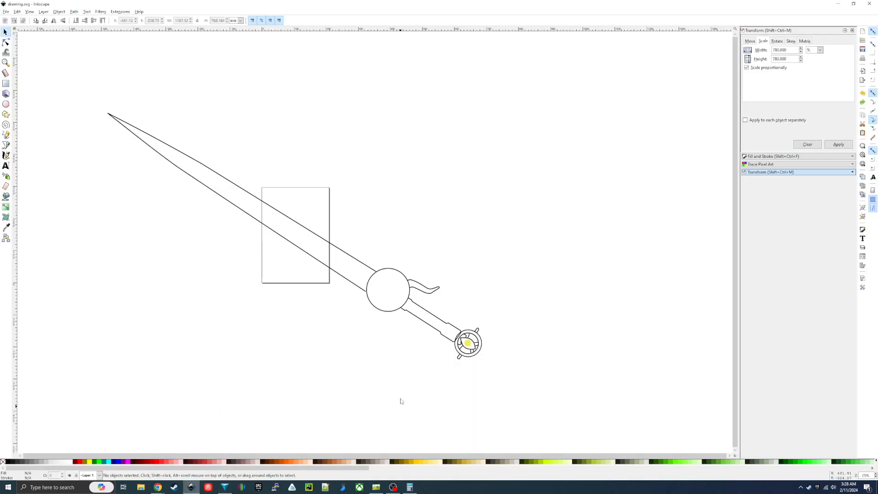
pyautogui.click(224, 487)
pyautogui.moveTo(335, 334); pyautogui.dragTo(307, 346)
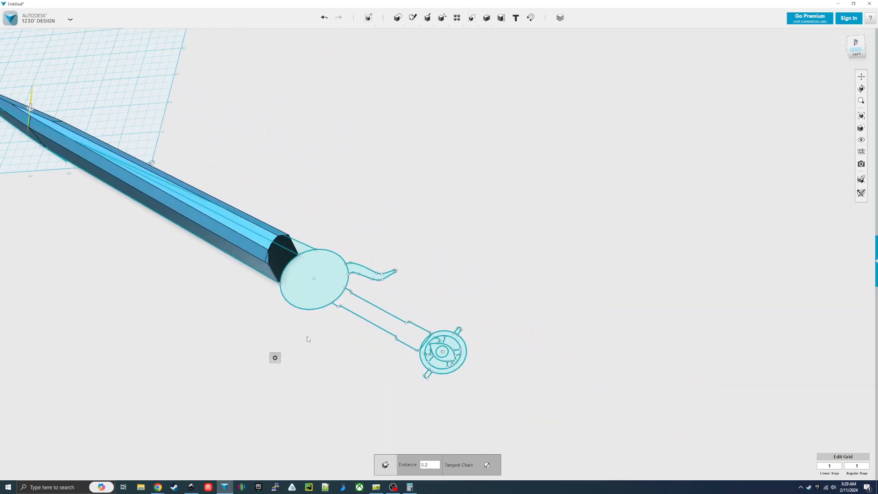
pyautogui.moveTo(200, 300); pyautogui.dragTo(206, 298)
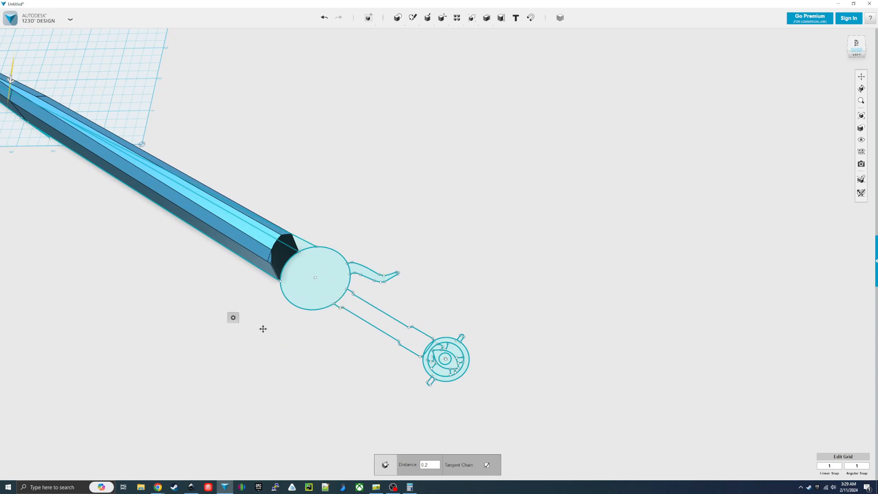
pyautogui.moveTo(327, 318); pyautogui.dragTo(402, 356)
pyautogui.click(402, 356)
# Extrude the guard circle at the base of the blade upward into a solid disc rising above the blade.
pyautogui.click(387, 337)
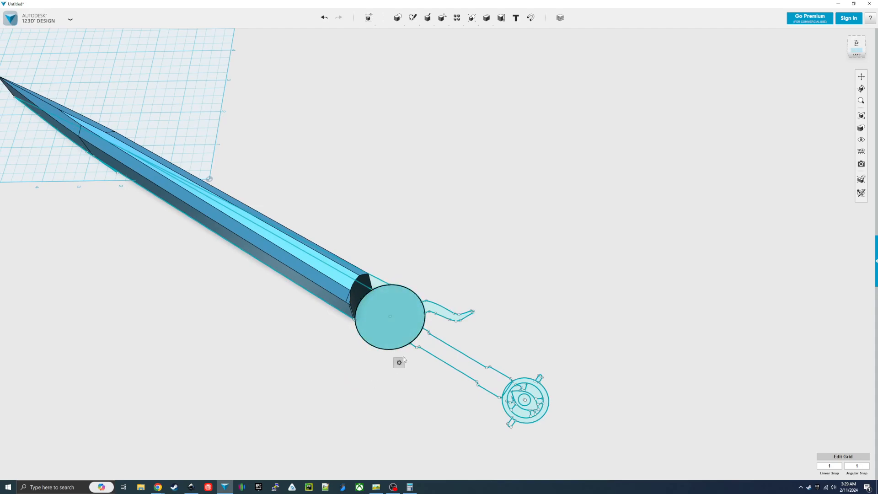
pyautogui.moveTo(400, 363)
pyautogui.click(435, 362)
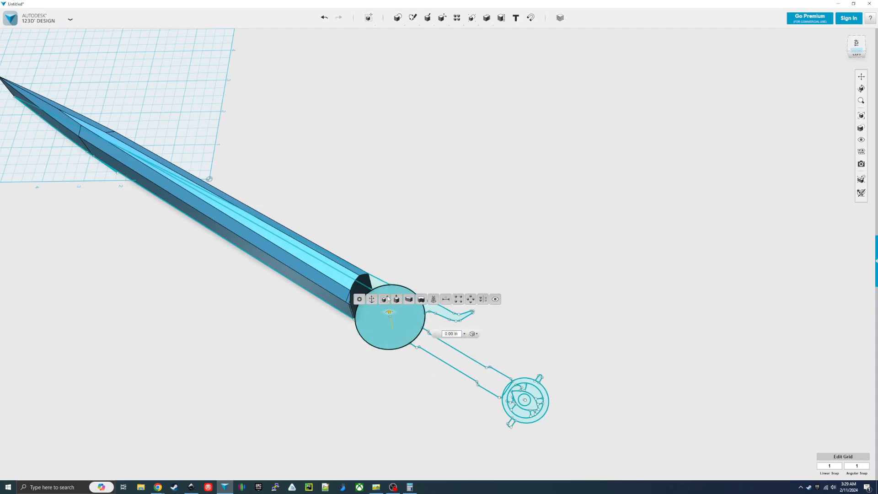
pyautogui.moveTo(554, 311)
pyautogui.mouseDown()
pyautogui.moveTo(550, 322)
pyautogui.moveTo(555, 296)
pyautogui.moveTo(547, 305)
pyautogui.moveTo(562, 312)
pyautogui.mouseUp()
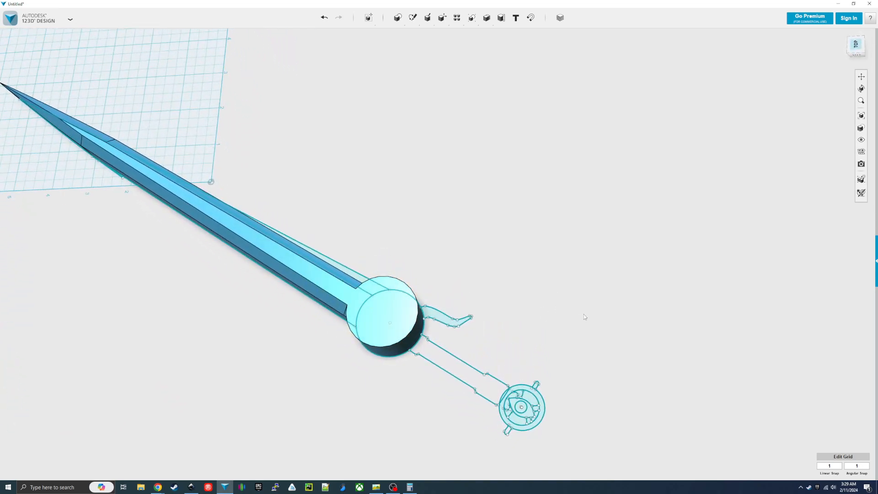